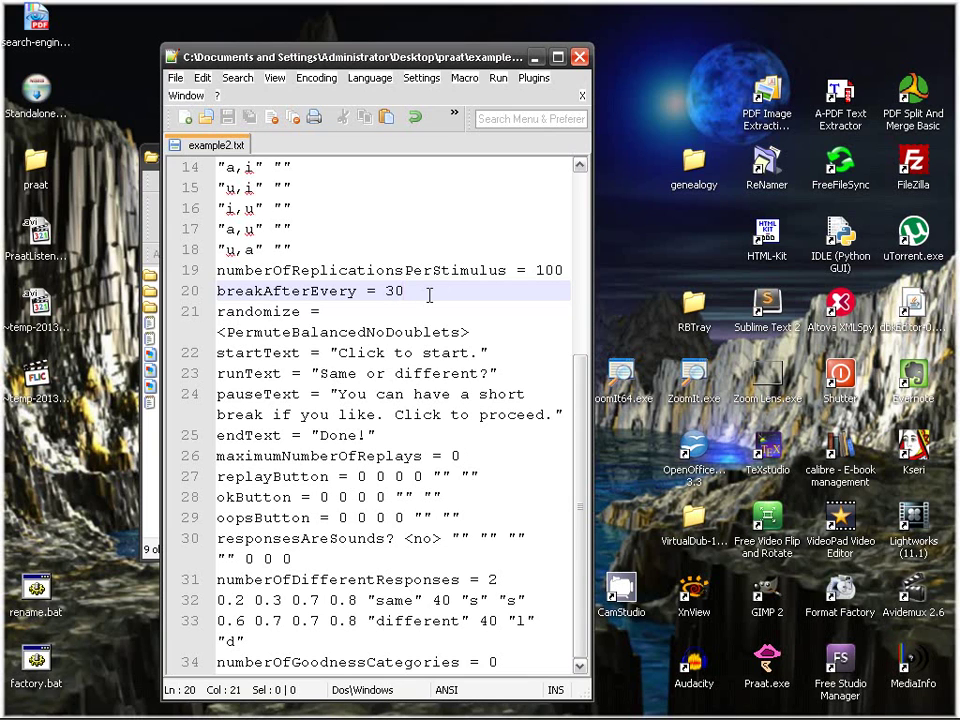
Step: Maximize the Notepad++ window and scroll through example2.txt
left_click(558, 58)
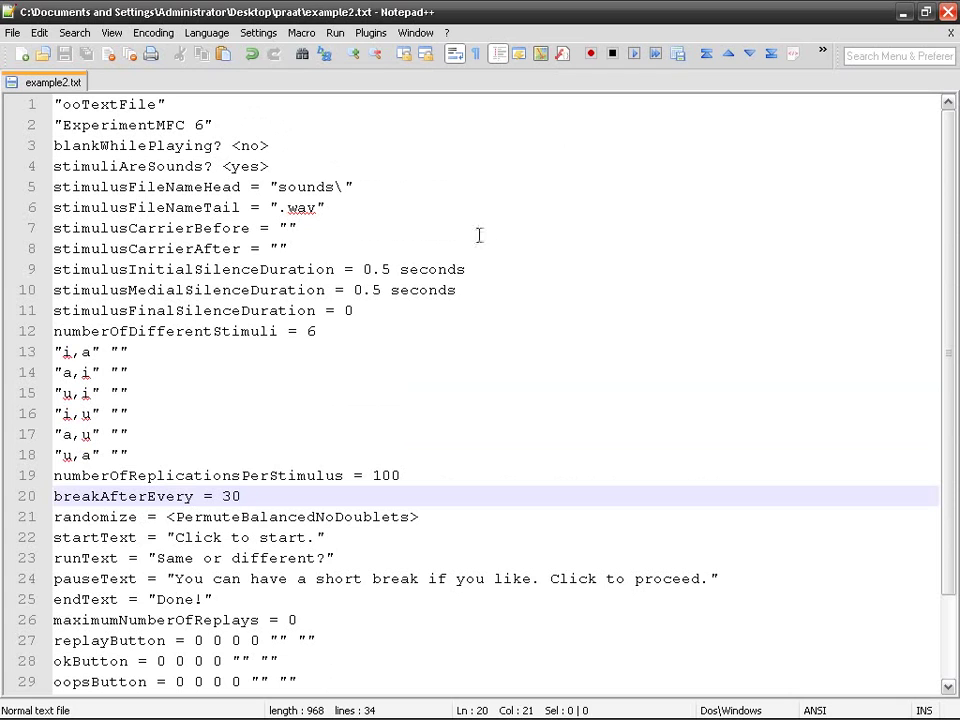
scroll(263, 393, "down", 2)
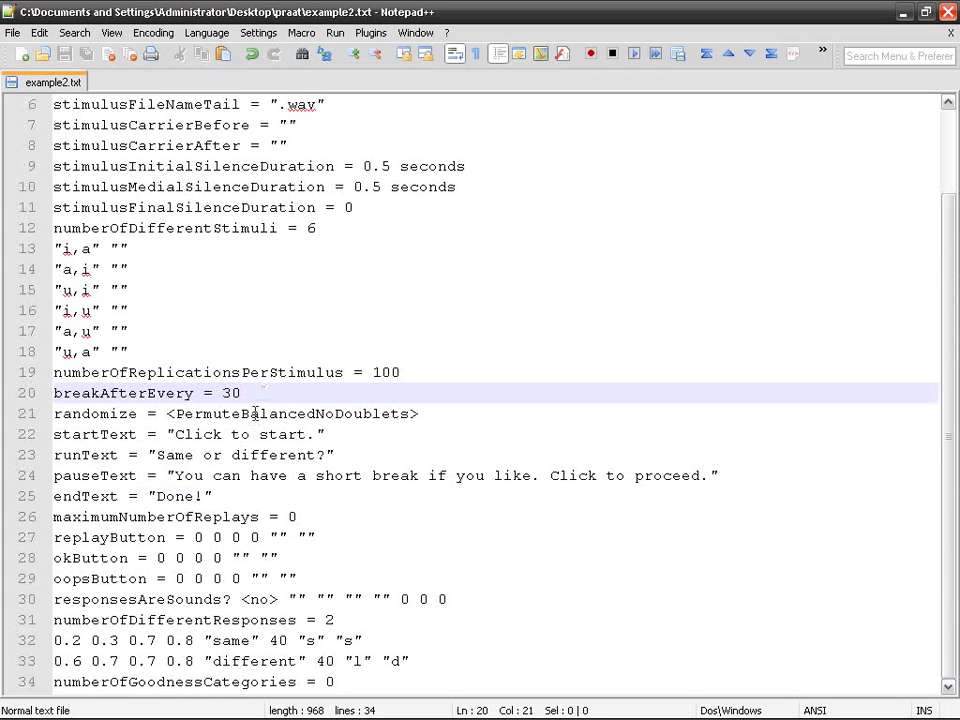
scroll(320, 396, "up", 2)
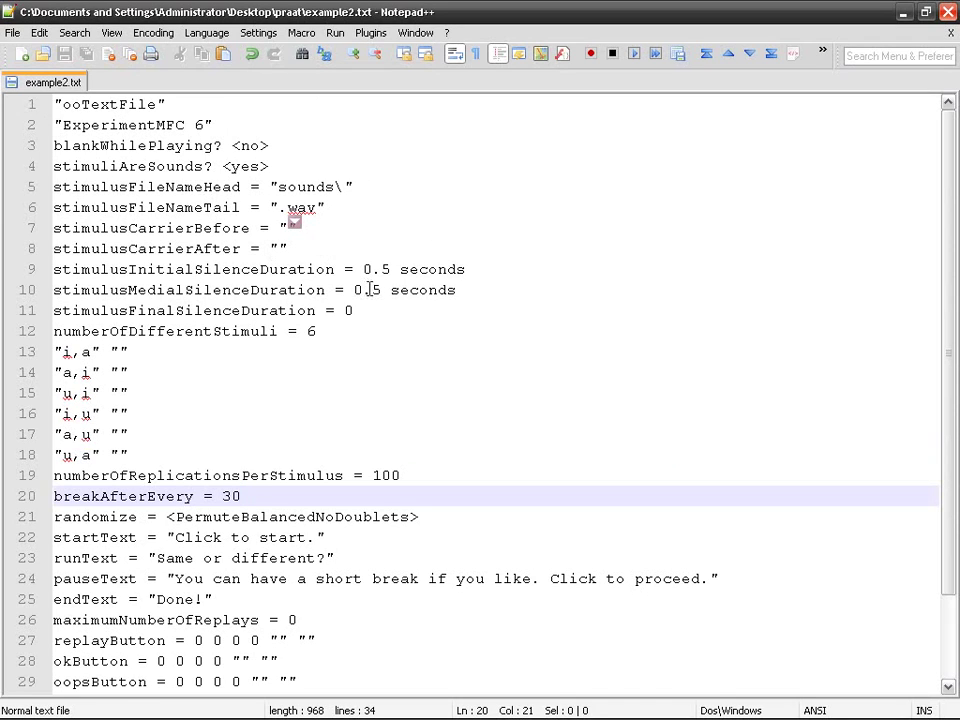
Step: Select the medial silence setting on line 10 and the 'i,a' stimulus on line 13 to review them
left_click(53, 290)
left_click_drag(53, 290, 326, 290)
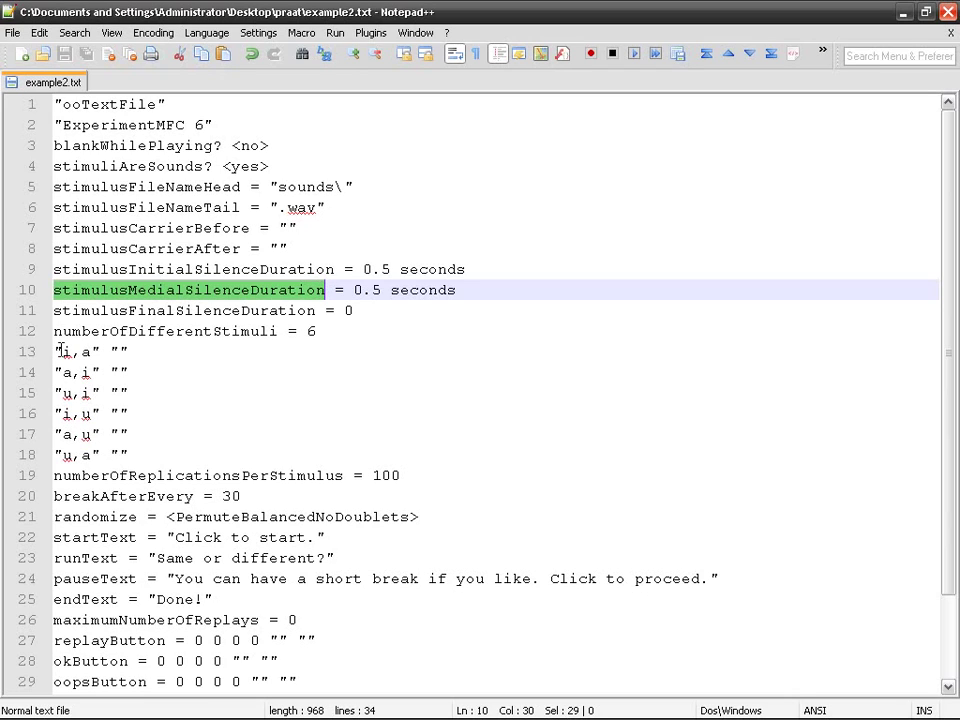
left_click_drag(62, 352, 101, 352)
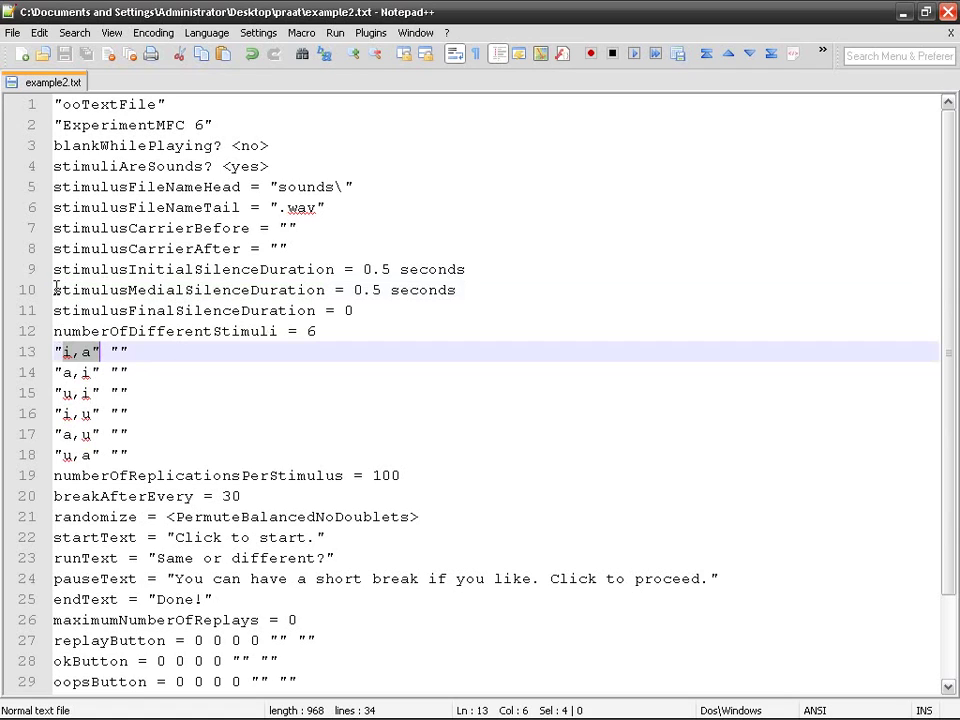
left_click_drag(53, 290, 325, 290)
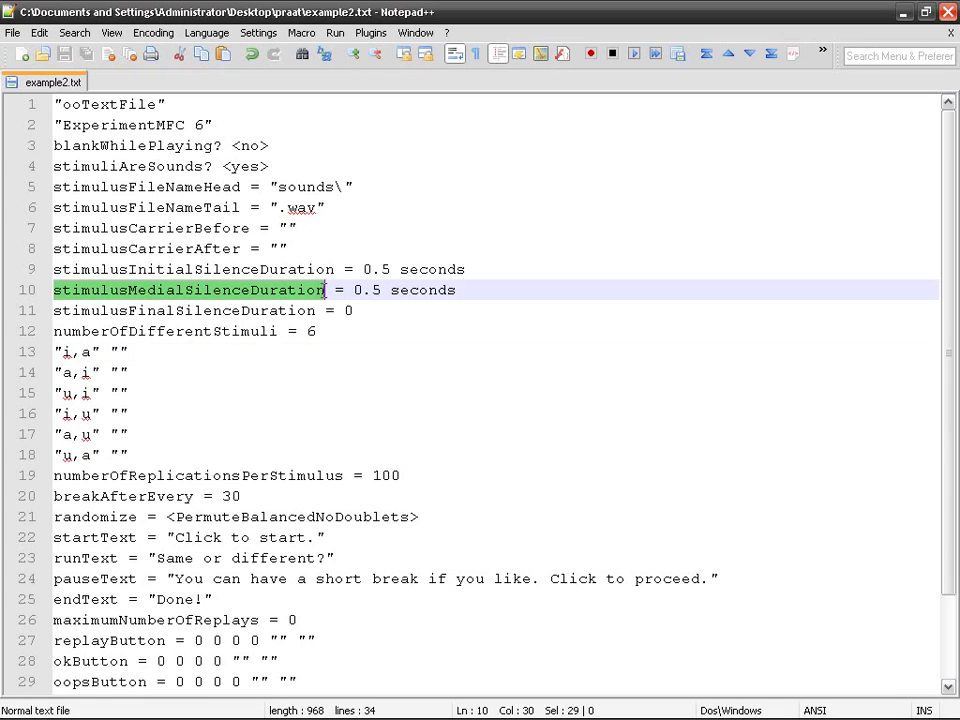
left_click_drag(325, 290, 135, 358)
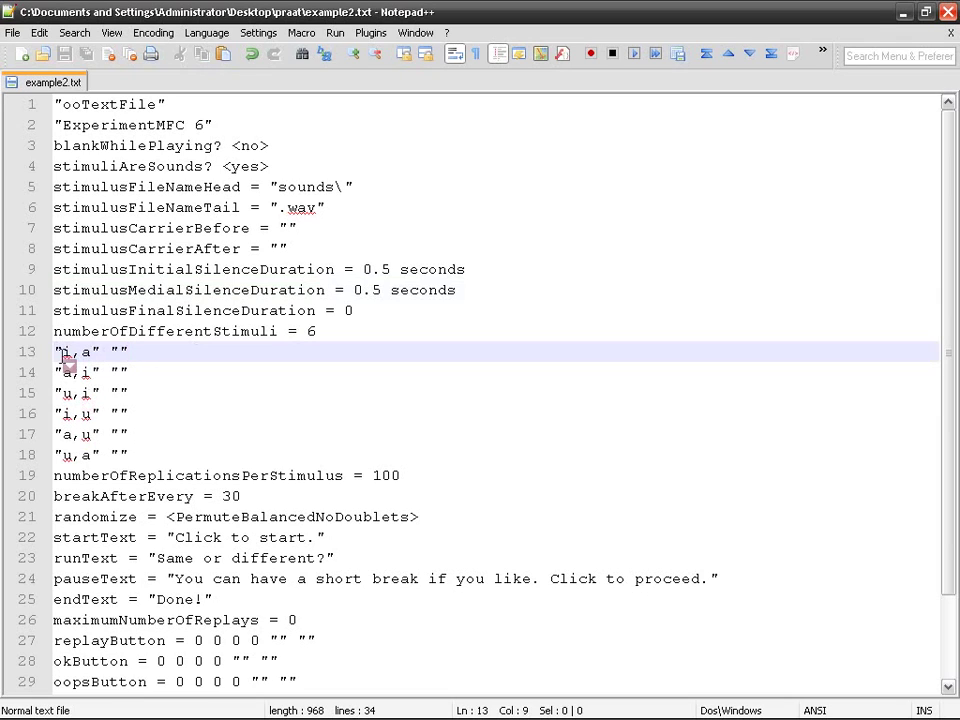
left_click_drag(55, 352, 148, 450)
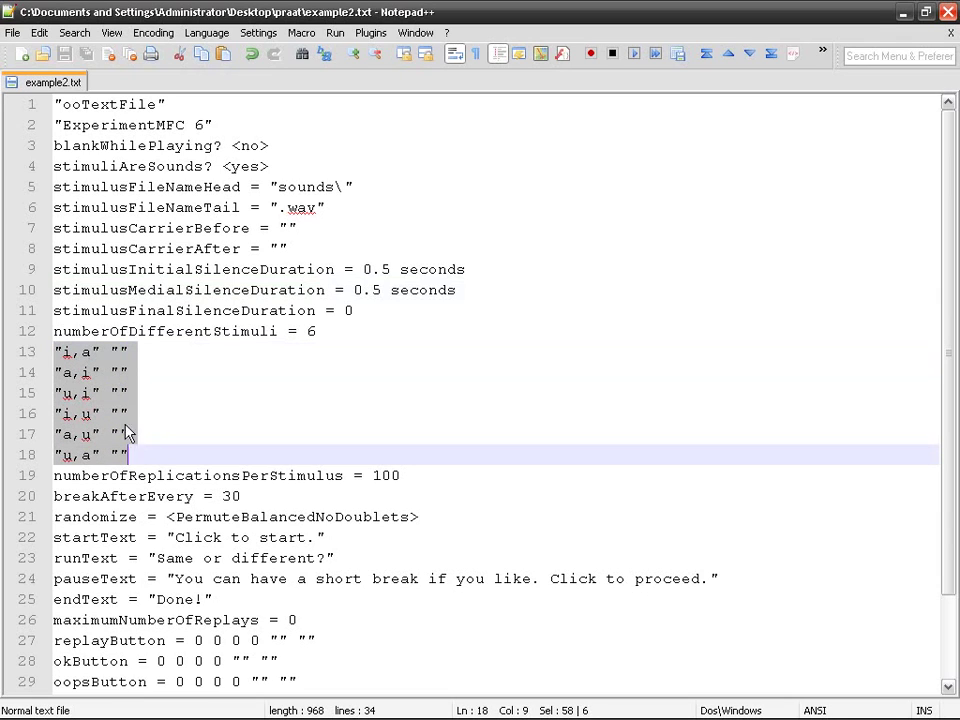
double_click(389, 475)
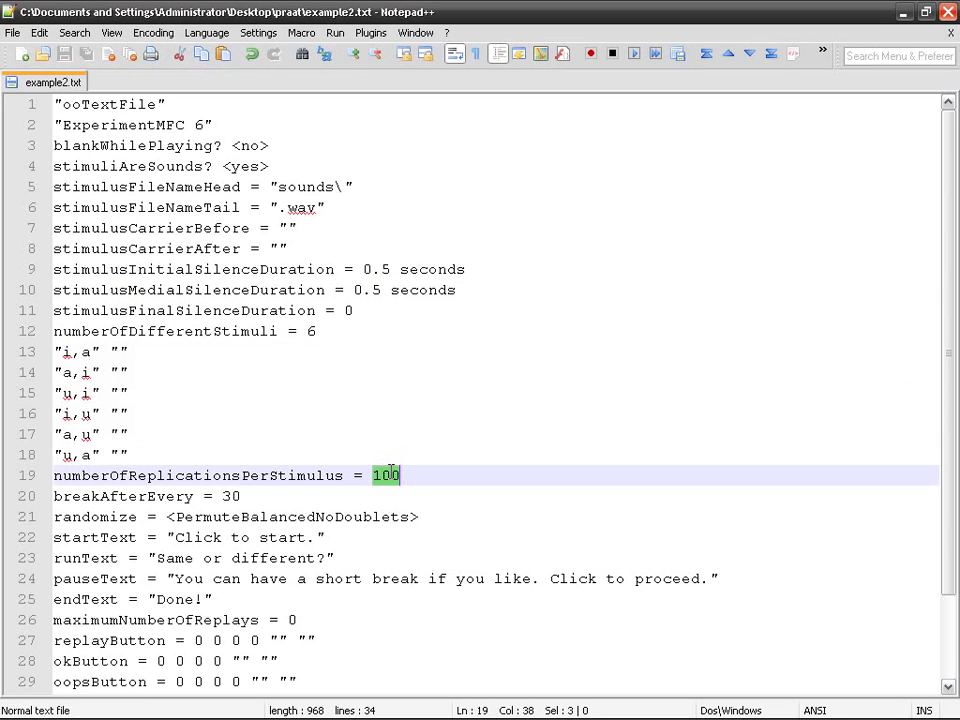
double_click(231, 496)
scroll(260, 510, "down", 2)
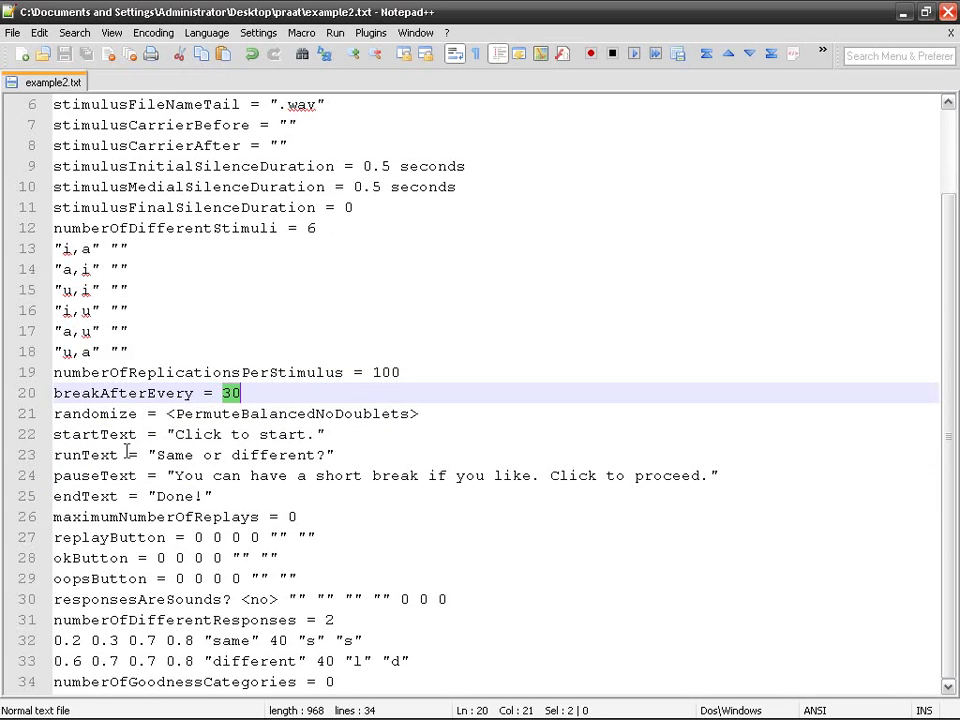
left_click(163, 455)
left_click_drag(163, 455, 336, 455)
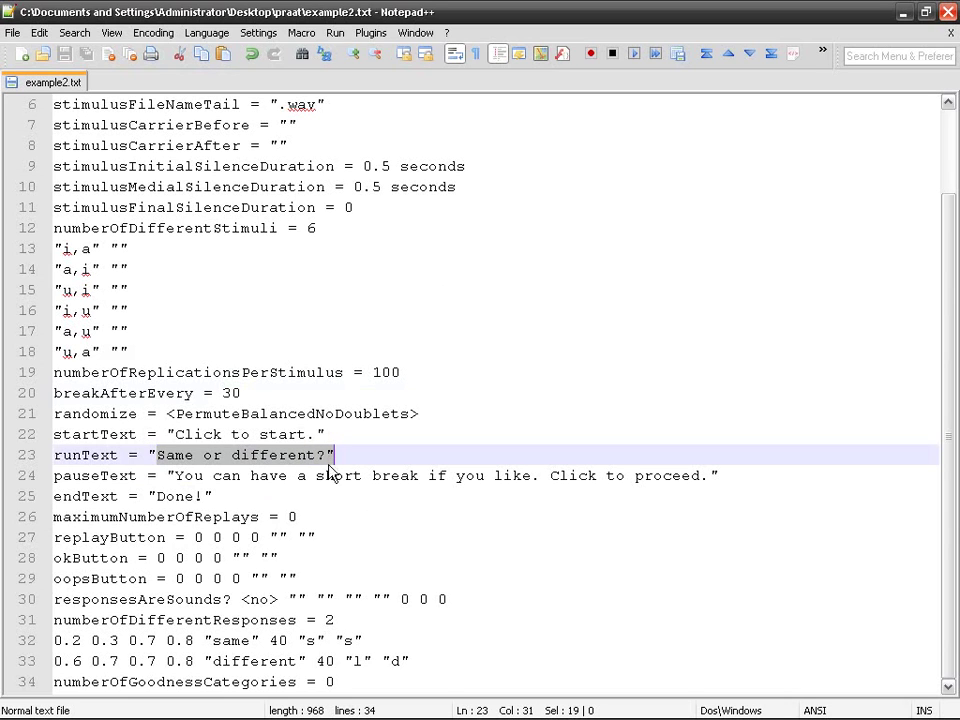
scroll(306, 504, "up", 2)
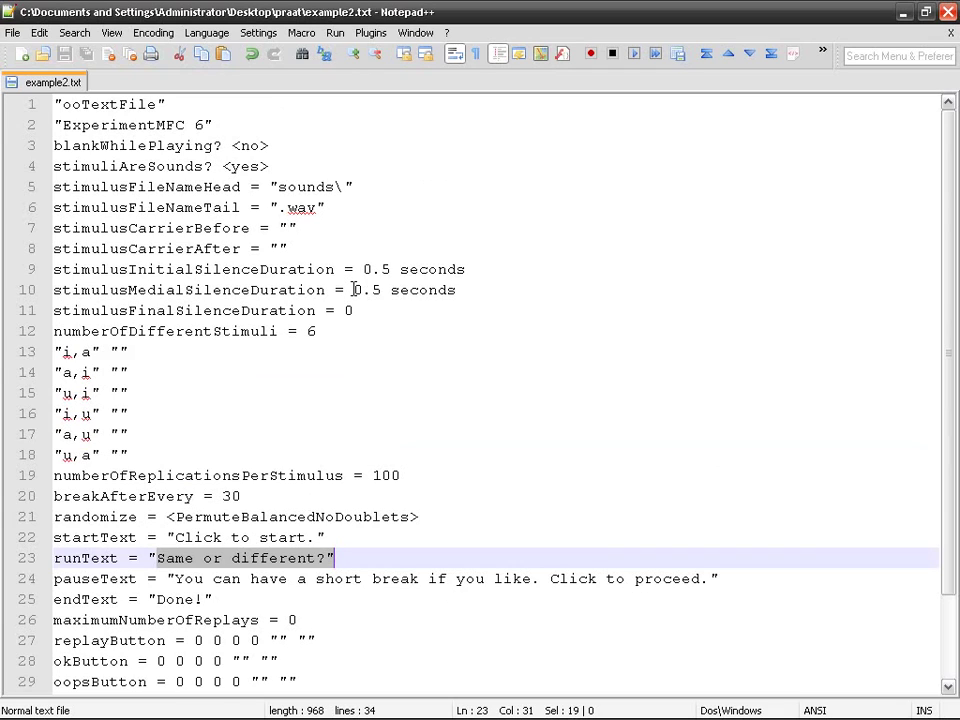
left_click_drag(353, 290, 475, 291)
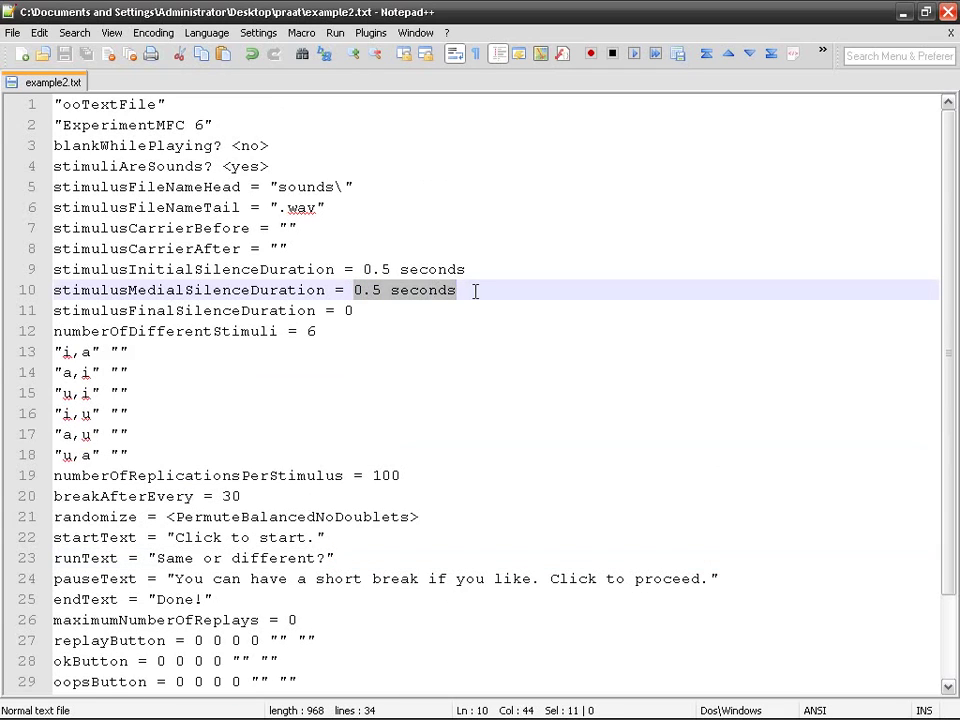
left_click(99, 352)
left_click_drag(99, 352, 55, 352)
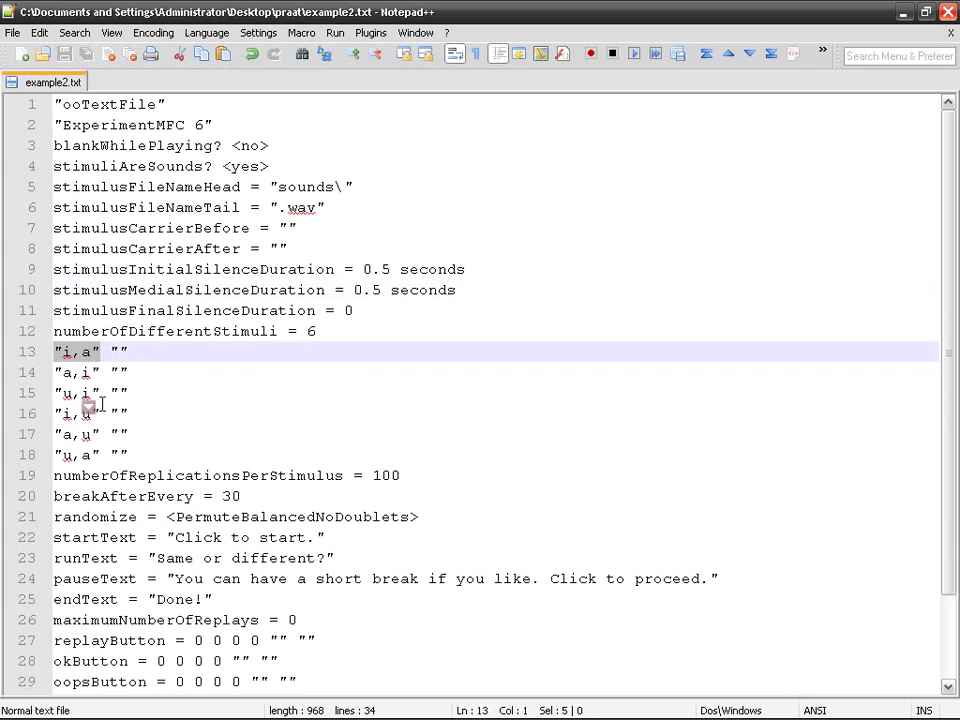
mouse_move(100, 405)
left_mouse_down()
mouse_move(72, 390)
mouse_move(72, 374)
mouse_move(93, 364)
mouse_move(82, 366)
mouse_move(84, 400)
left_mouse_up()
scroll(195, 369, "down", 2)
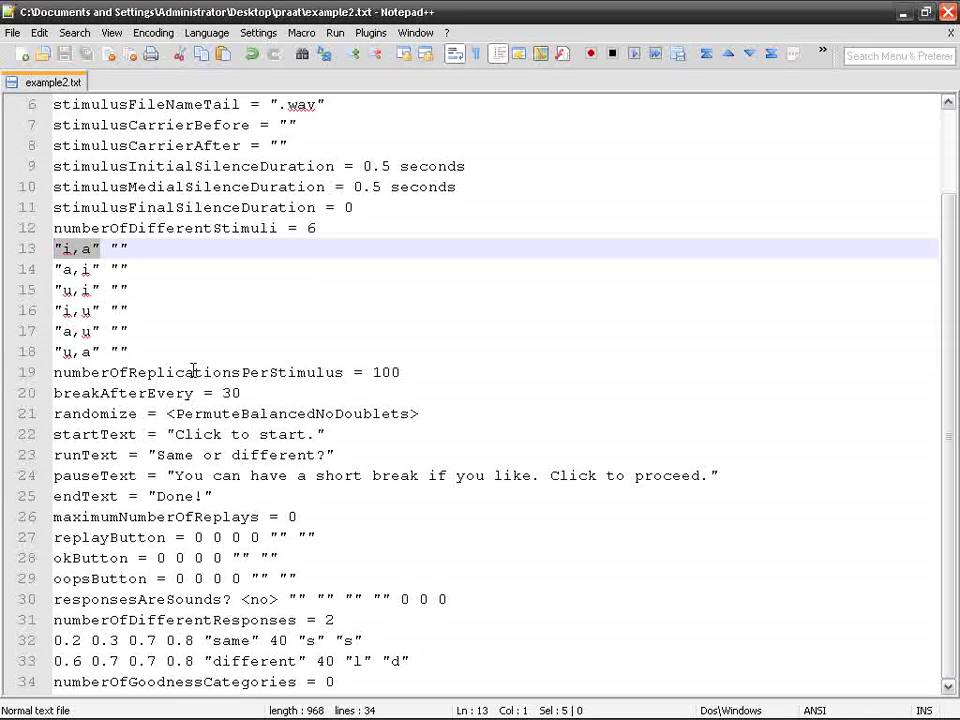
left_click_drag(412, 661, 50, 619)
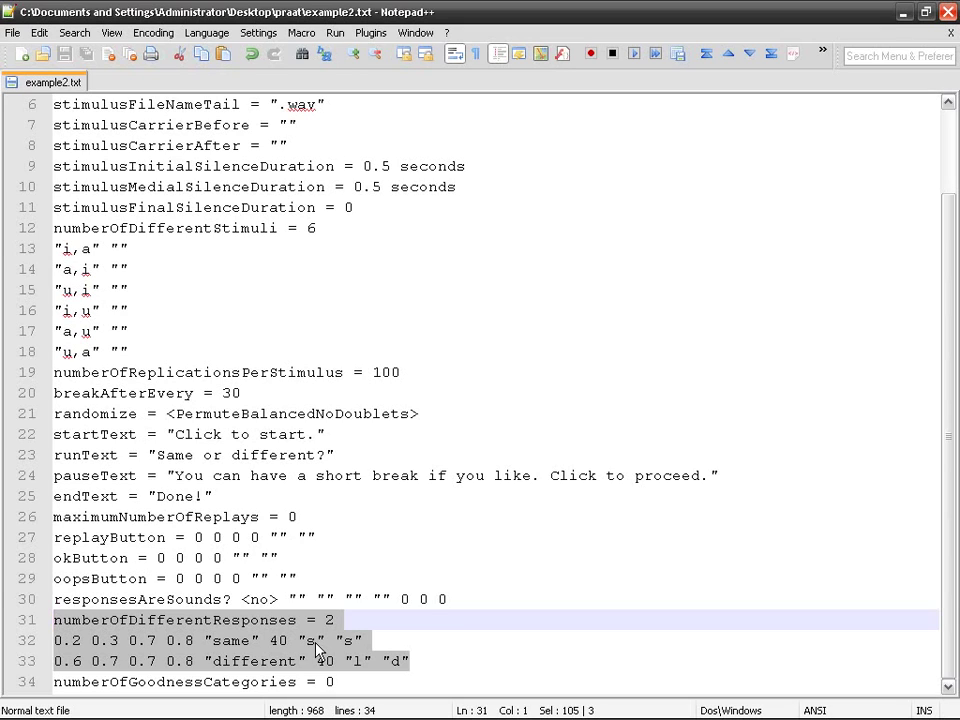
Step: Restore and move the editor aside, then drop example2.txt onto Praat to load it
double_click(437, 9)
left_click_drag(437, 40, 504, 45)
left_click(222, 425)
left_click_drag(180, 323, 762, 657)
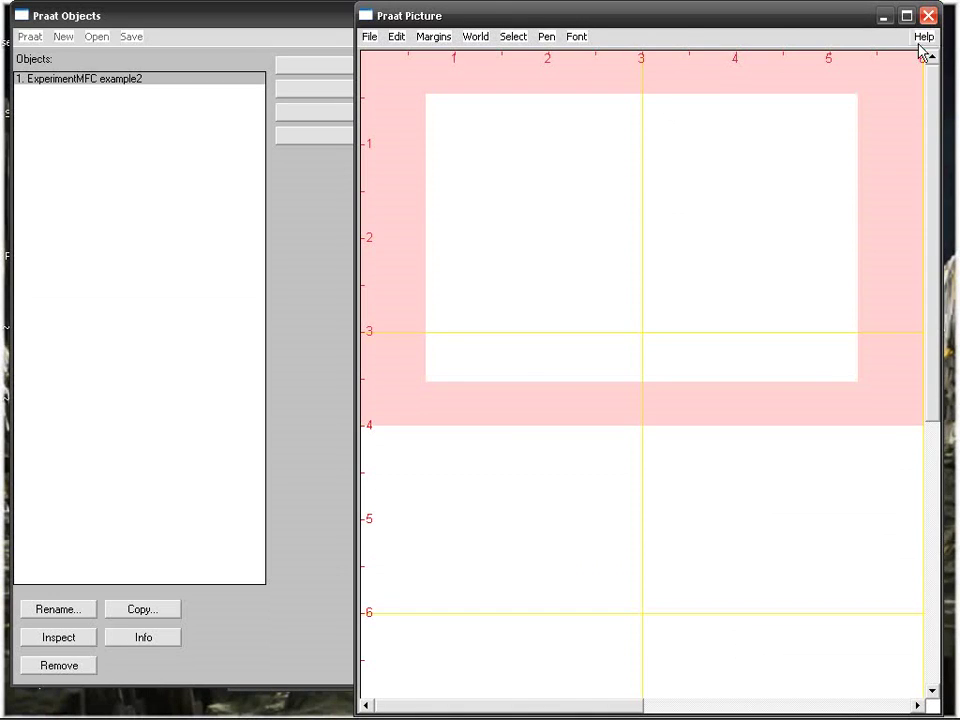
Step: Close the Praat Picture window and run the example2 experiment from the object list
left_click(928, 15)
left_click_drag(322, 27, 428, 27)
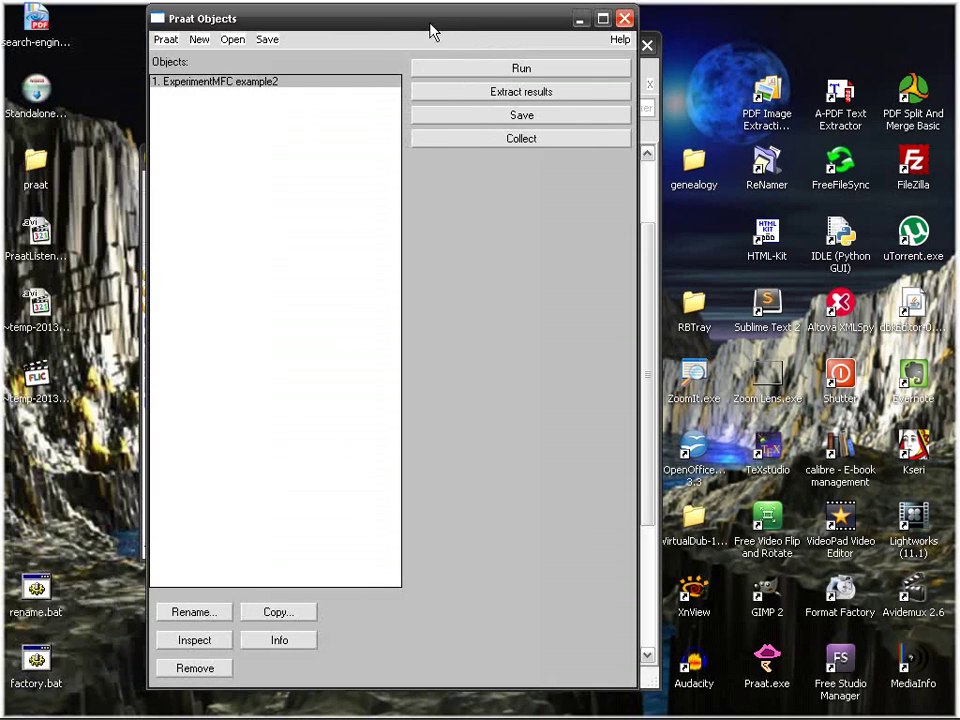
left_click(505, 77)
Step: Start the listening test and answer the first same-or-different trial
left_click(491, 354)
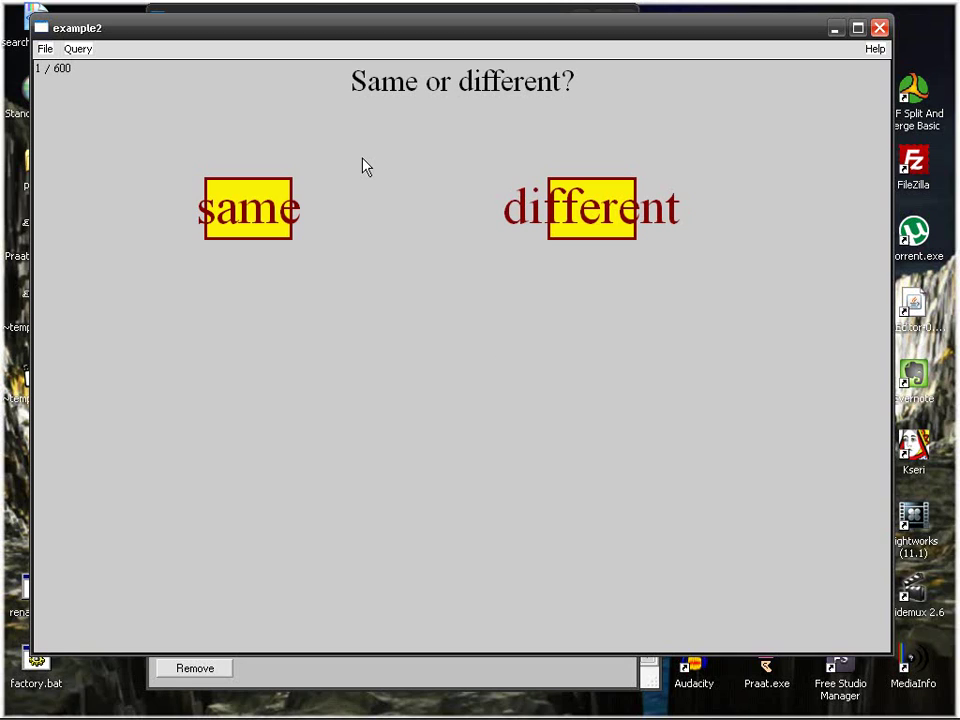
left_click(247, 212)
Step: Close the experiment window and bring the example2.txt editor back to the front
left_click(879, 27)
left_click_drag(440, 29, 296, 51)
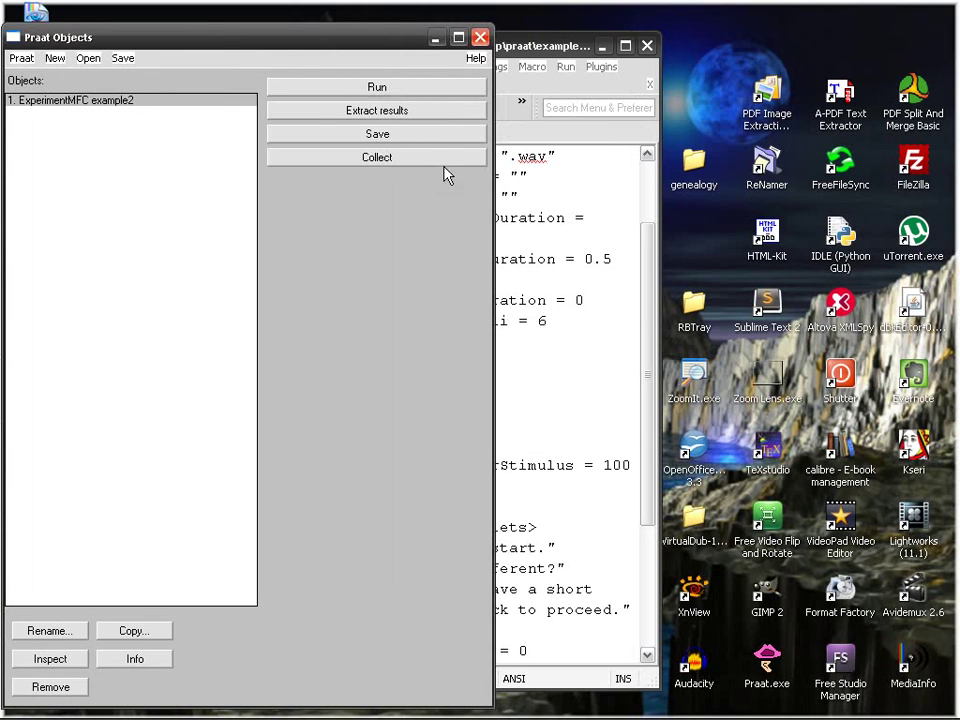
left_click(553, 191)
left_click_drag(509, 24, 533, 68)
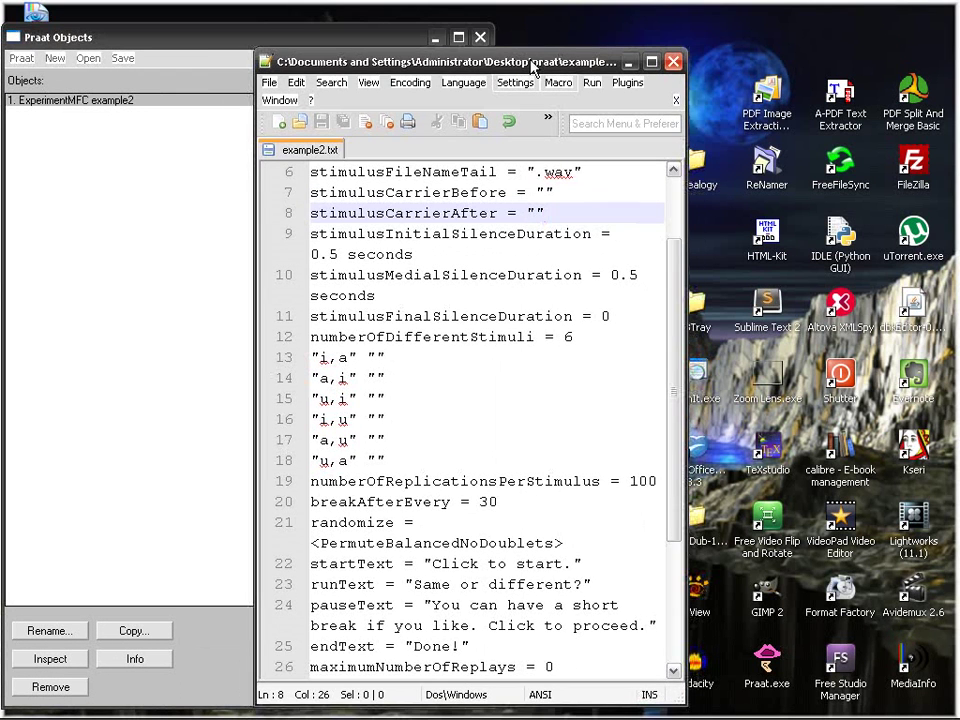
Step: Duplicate the 'i,a' stimulus line below itself, change the copy to 'i,i', and save
left_click(405, 357)
key("Return")
key("Up")
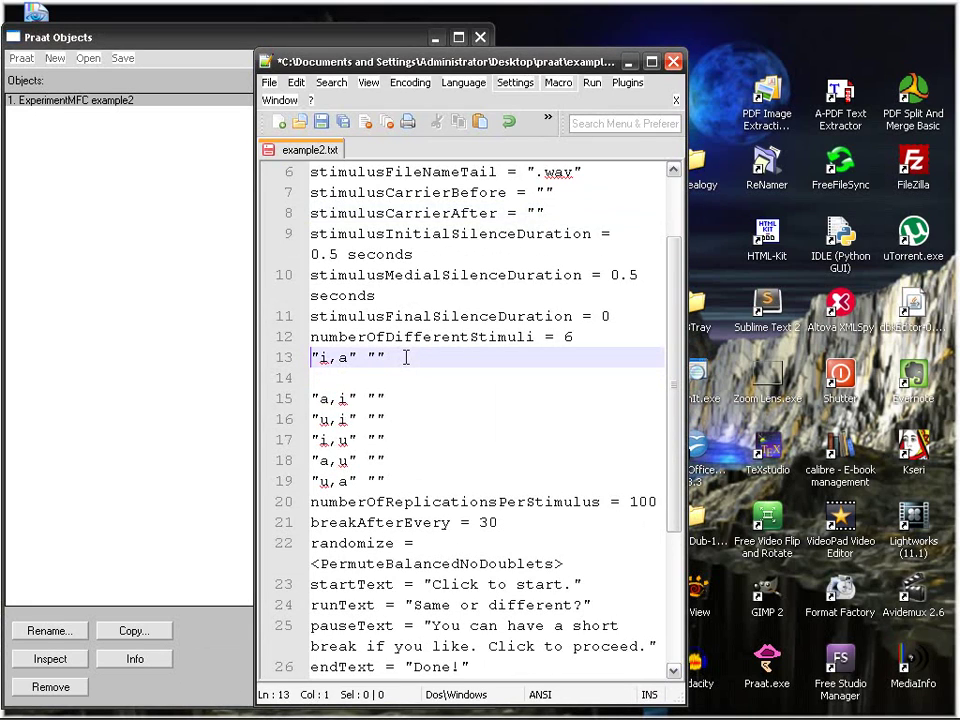
key("shift+End")
key("ctrl+c")
key("Down")
key("ctrl+v")
key("Left")
key("Left")
key("Left")
key("Left")
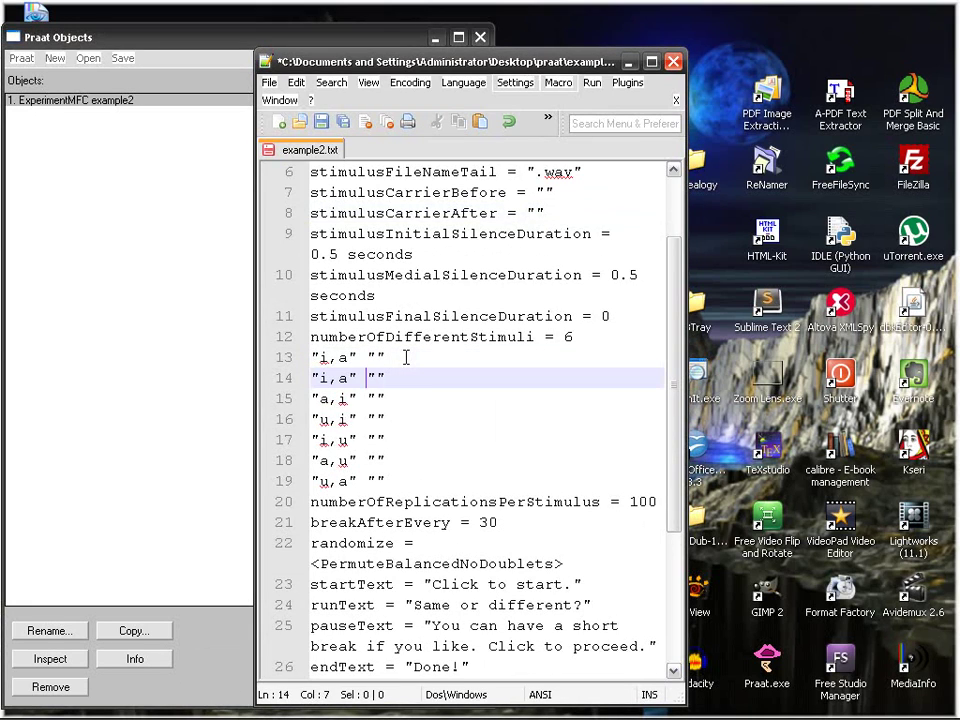
key("BackSpace")
type("i")
key("Down")
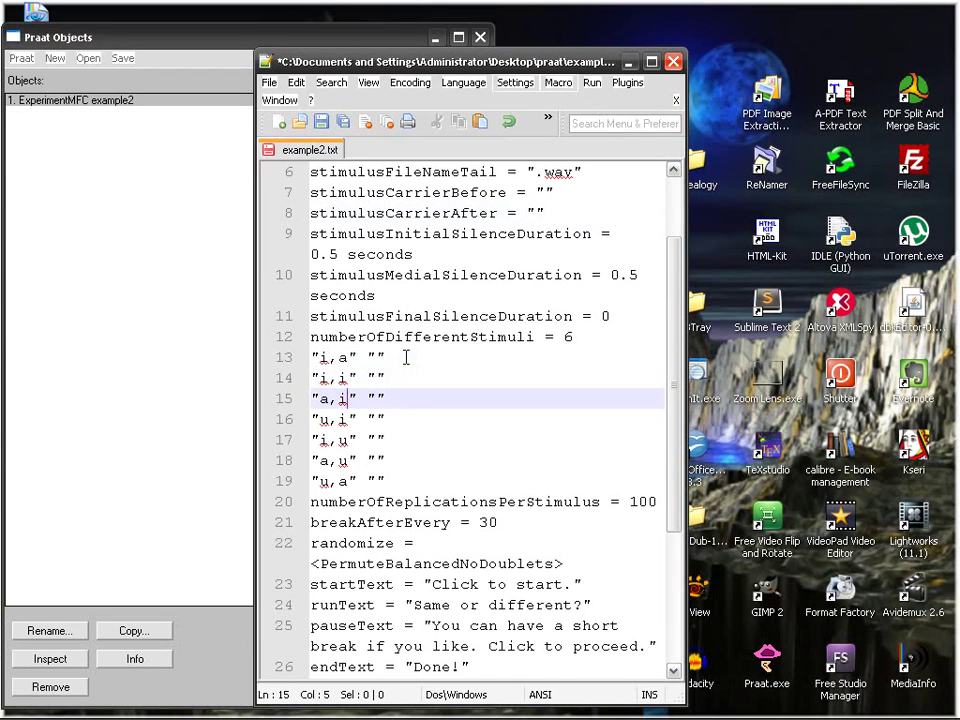
left_click(321, 121)
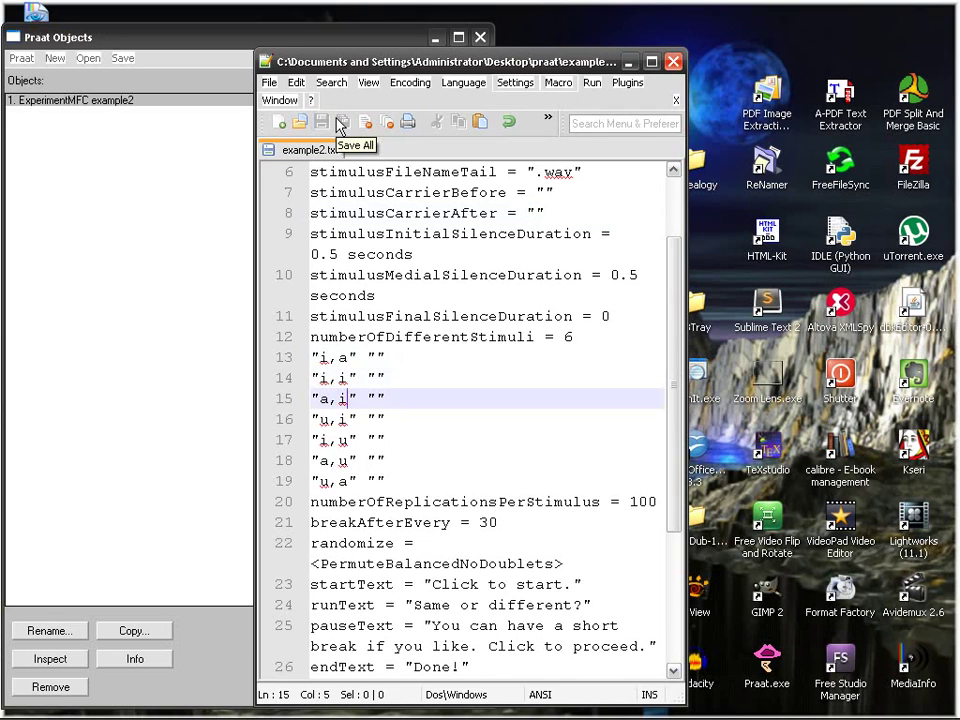
Step: Place Praat on the right, widen Notepad++ on the left so lines stop wrapping, and check the stimulus lines
left_click_drag(242, 43, 684, 43)
left_click_drag(380, 66, 254, 55)
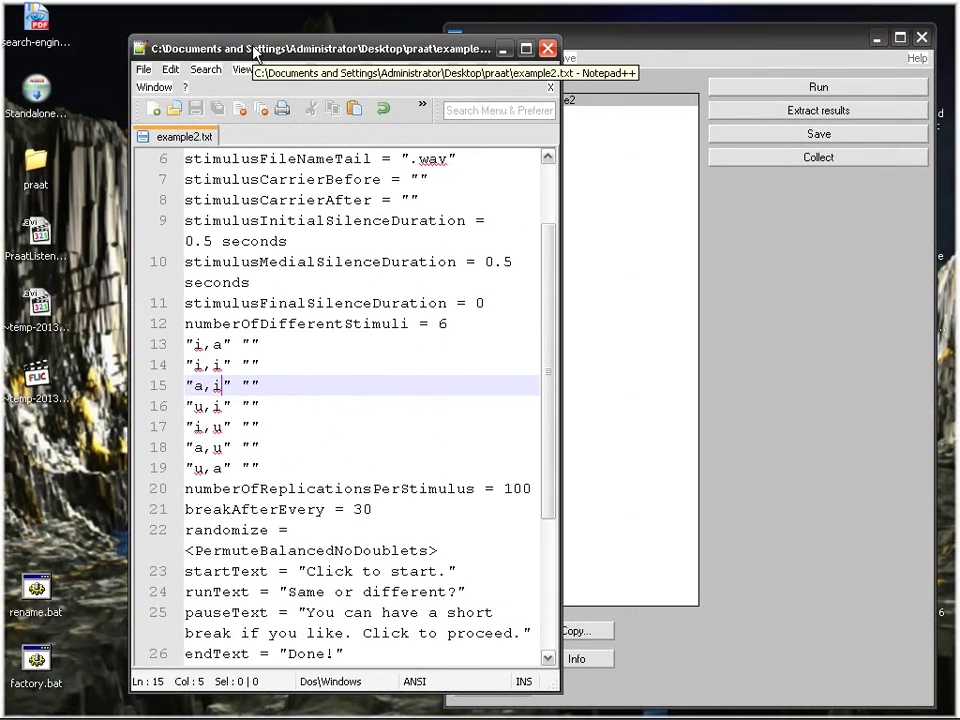
left_click(388, 338)
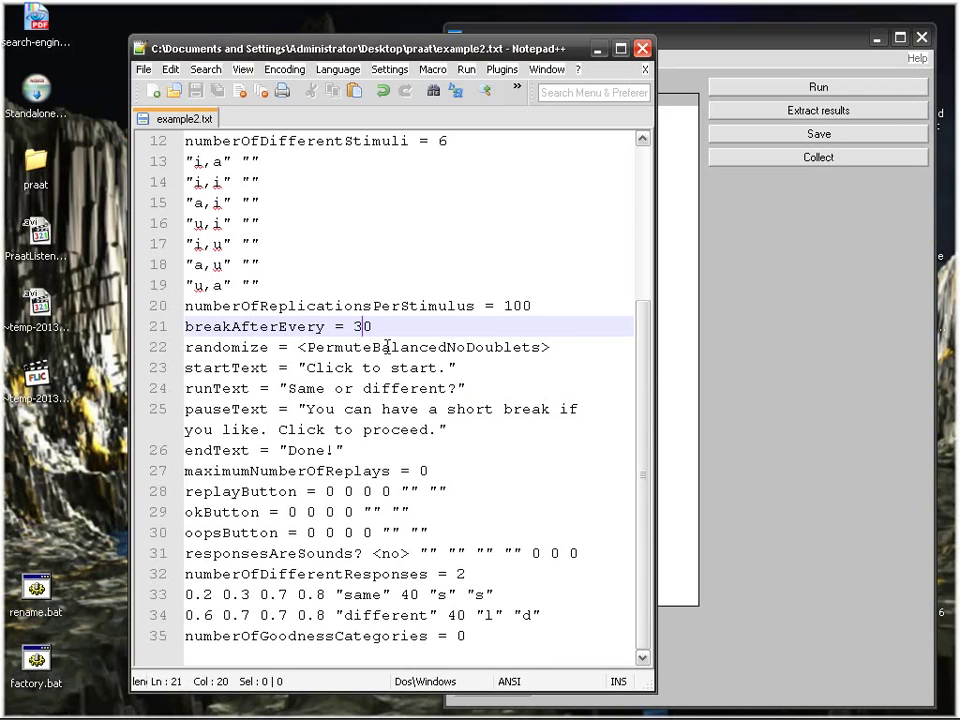
scroll(388, 347, "up", 3)
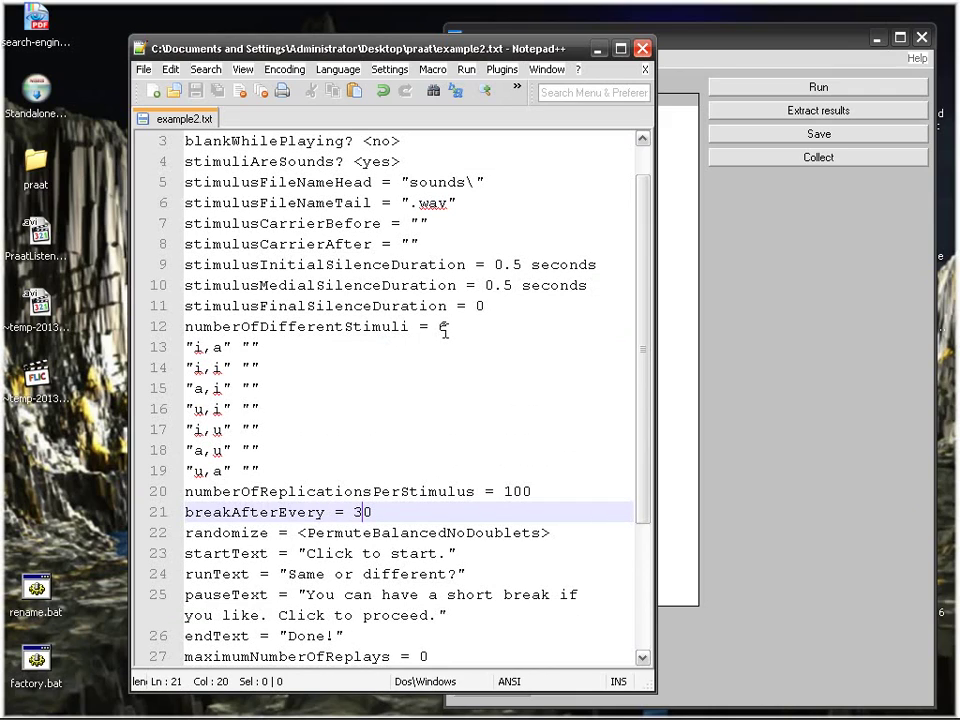
left_click(447, 328)
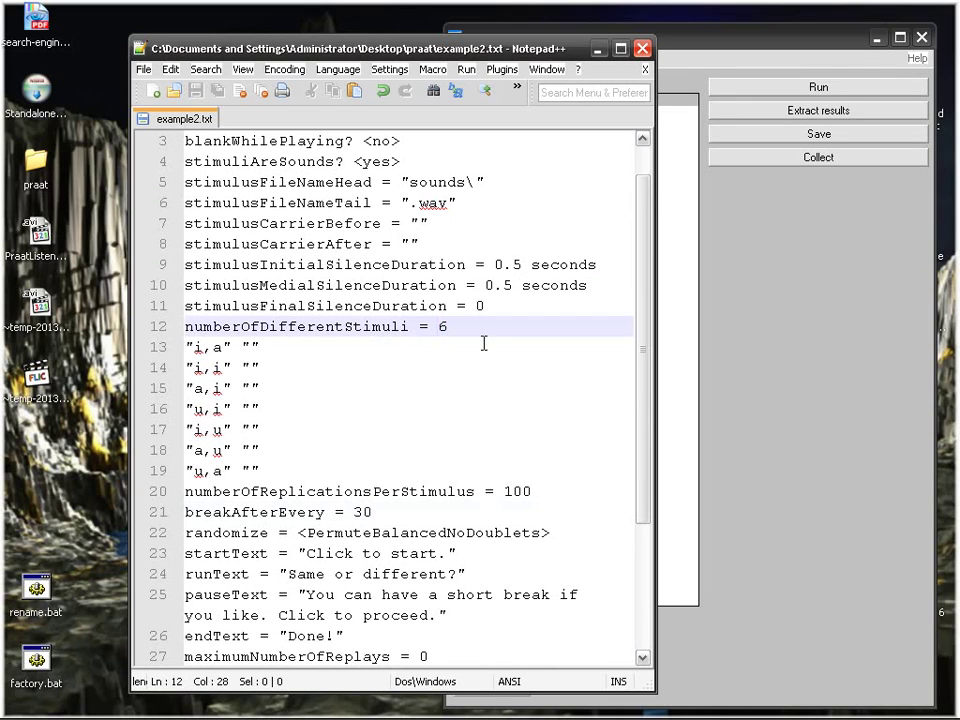
left_click(378, 361)
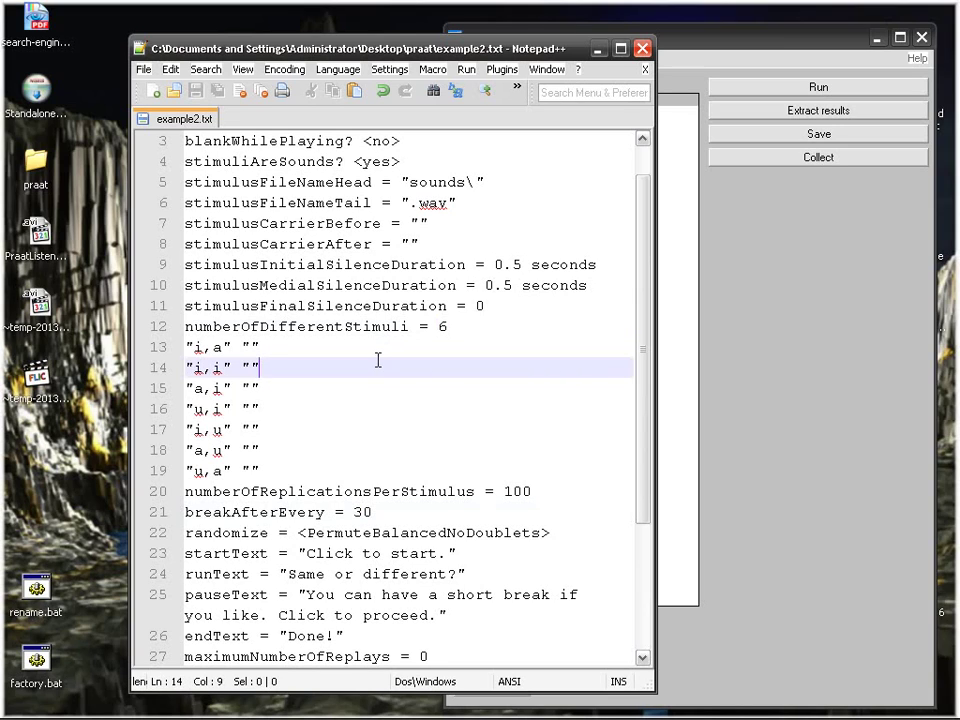
left_click(376, 348)
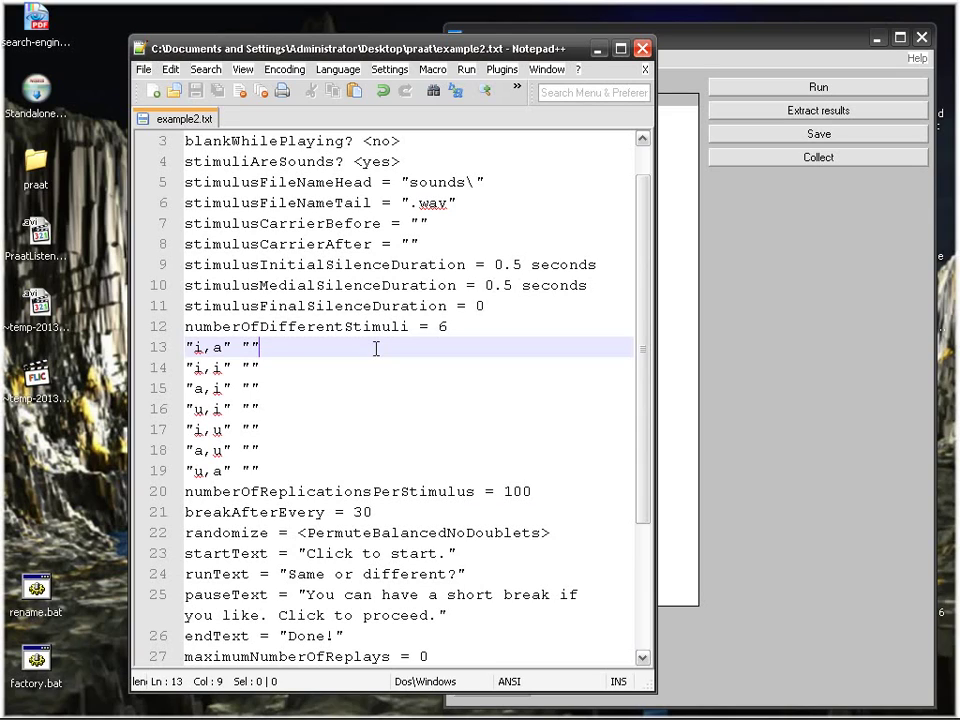
Step: Edit lines 13–15 into the triplets 'i,a,a', 'i,a,u' and 'i,i,a'
left_click(224, 352)
type(",")
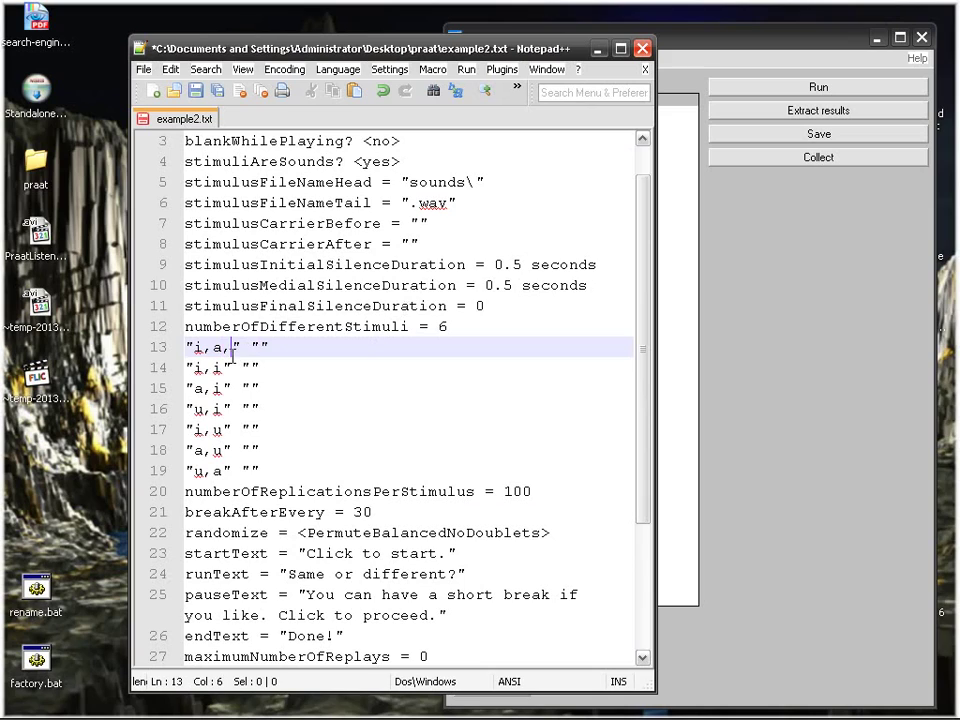
type("a")
key("Down")
key("Left")
key("Left")
key("Delete")
type("a")
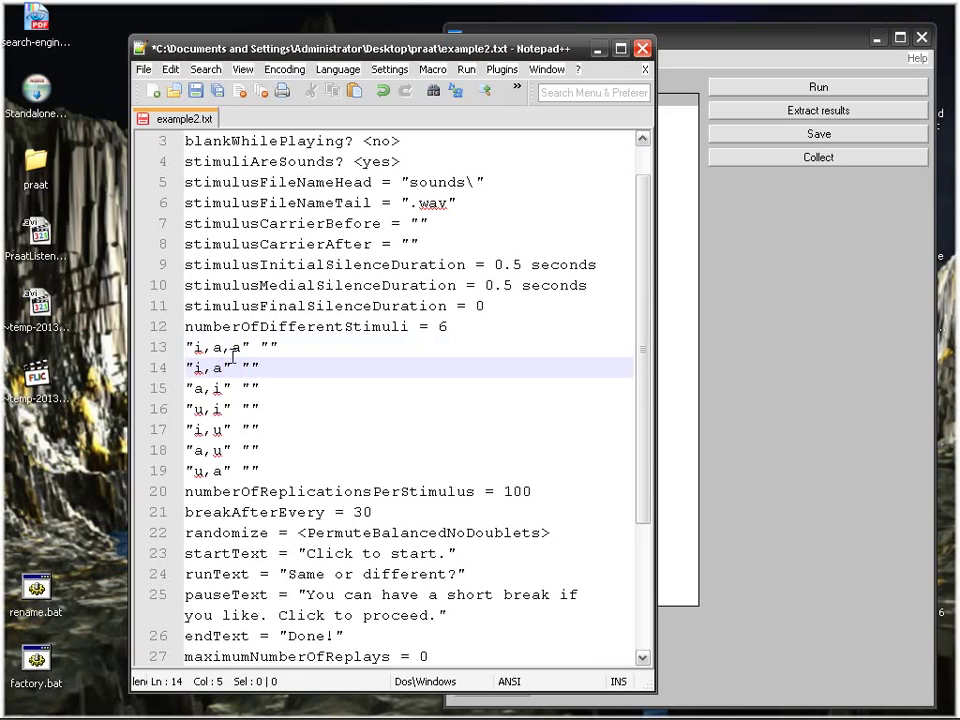
type(",")
key("BackSpace")
type("u")
key("Down")
key("Home")
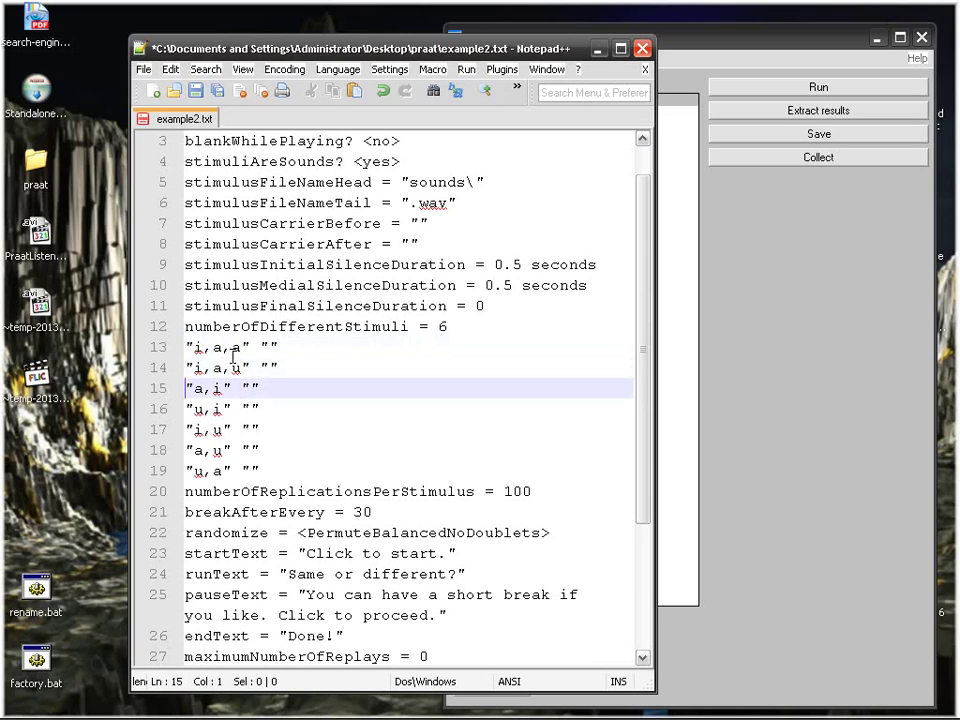
key("Right")
key("Delete")
type("i")
key("Right")
key("Right")
key("Right")
key("Left")
type(",a")
Step: Delete the four leftover old stimulus lines 16–19
key("Down")
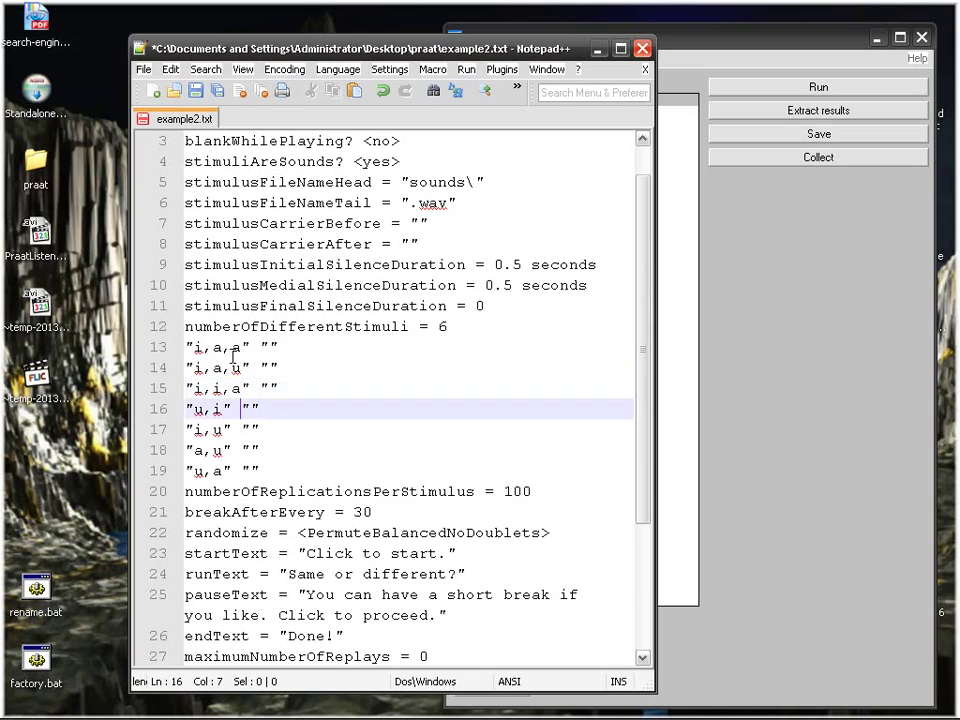
key("Home")
key("shift+Down")
key("shift+Down")
key("shift+Down")
key("shift+Down")
key("Delete")
key("Up")
key("Up")
key("Up")
key("Up")
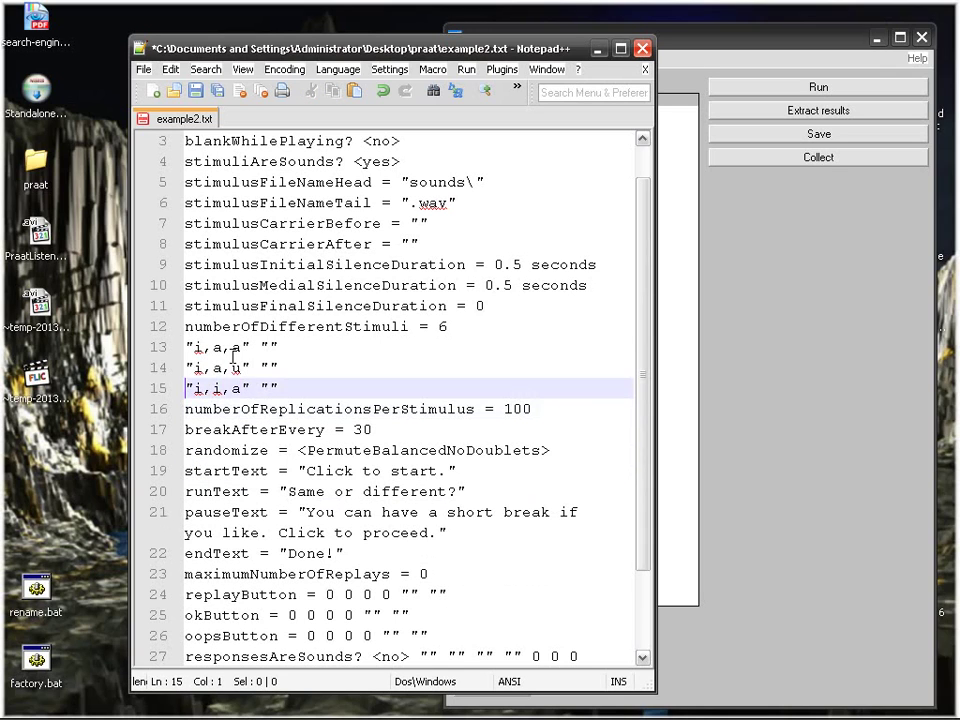
Step: Duplicate the three triplets below and change their first vowels to a: 'a,a,a', 'a,a,u', 'a,i,a'
key("Down")
key("shift+Down")
key("shift+Down")
key("shift+Down")
key("ctrl+c")
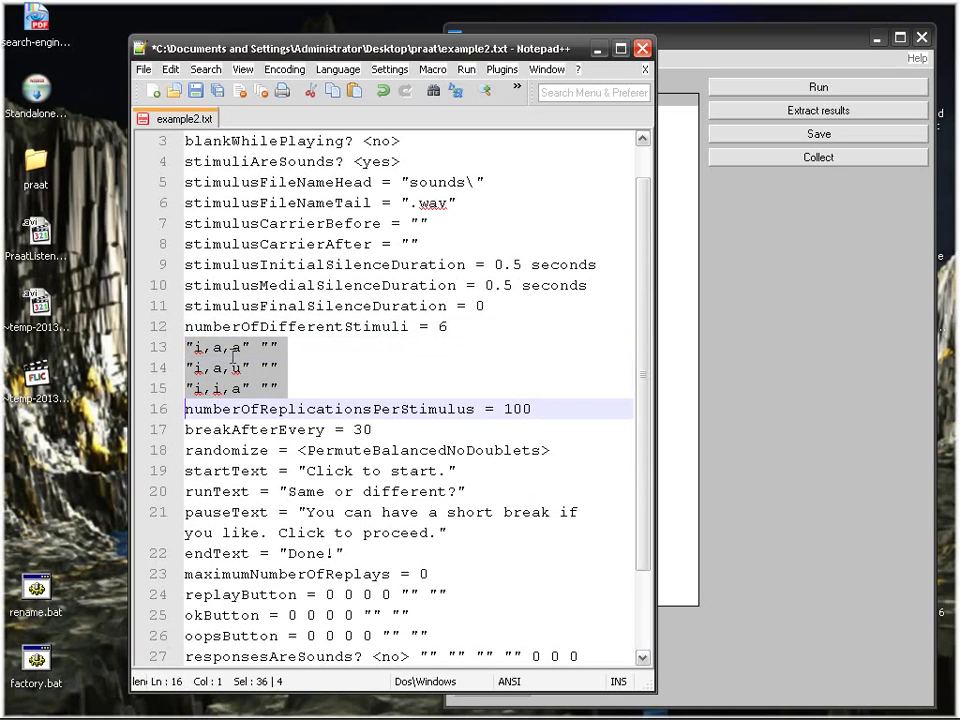
key("Down")
key("Up")
key("ctrl+v")
key("Up")
key("Up")
key("Up")
key("Right")
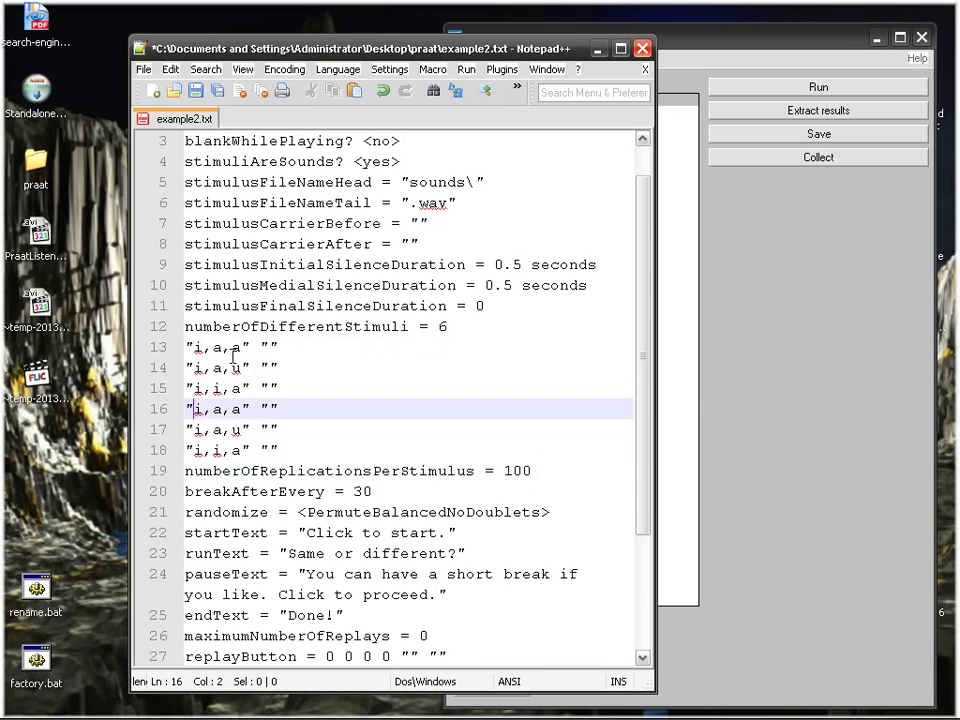
key("Delete")
type("a")
key("Down")
key("BackSpace")
type("a")
key("Down")
type("a")
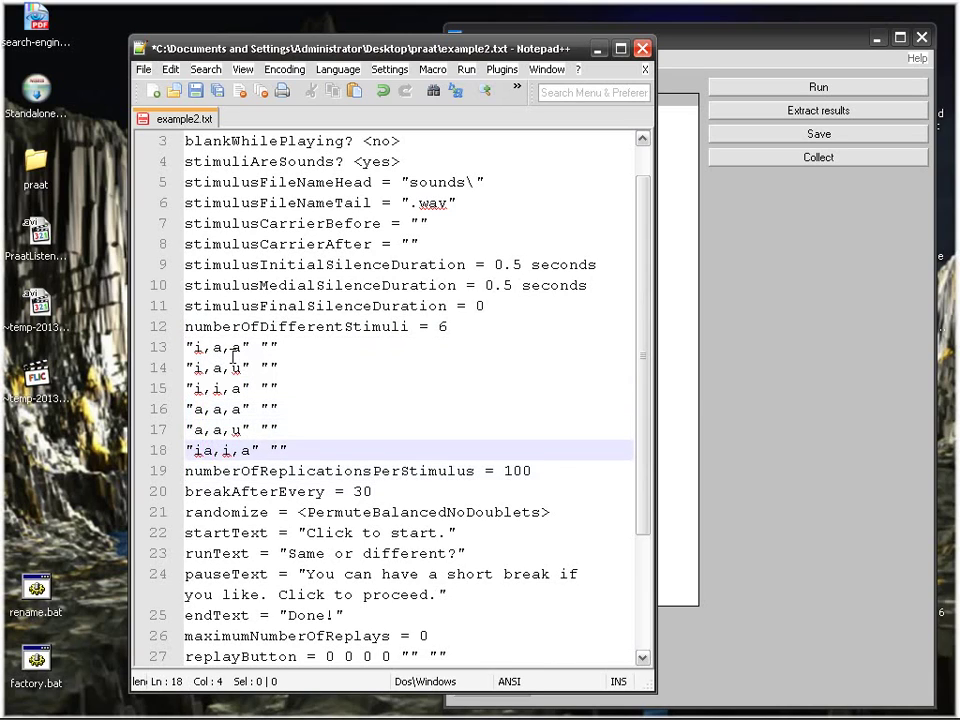
key("BackSpace")
key("Left")
key("Delete")
type("a")
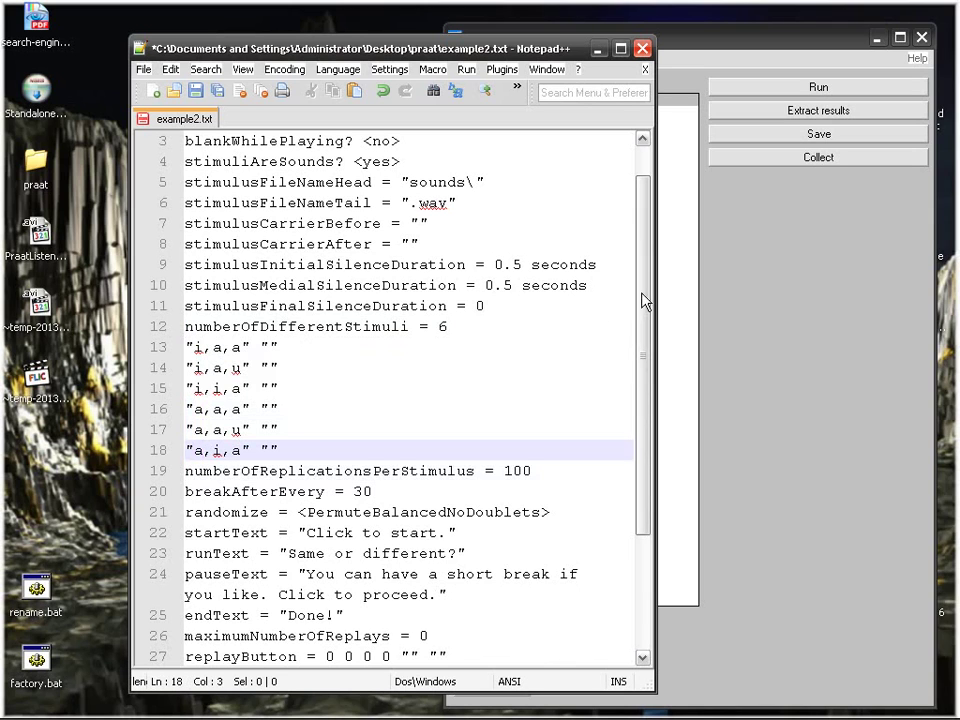
Step: Select the 'same' and 'different' response lines and paste the copied triplets over them
left_click_drag(643, 300, 648, 410)
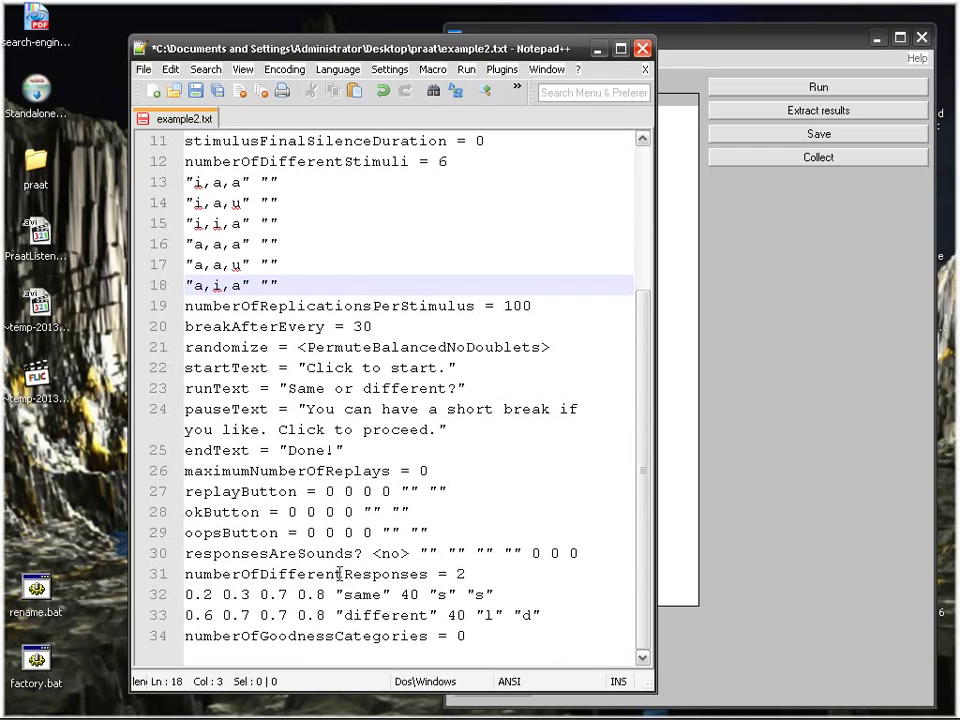
left_click(561, 614)
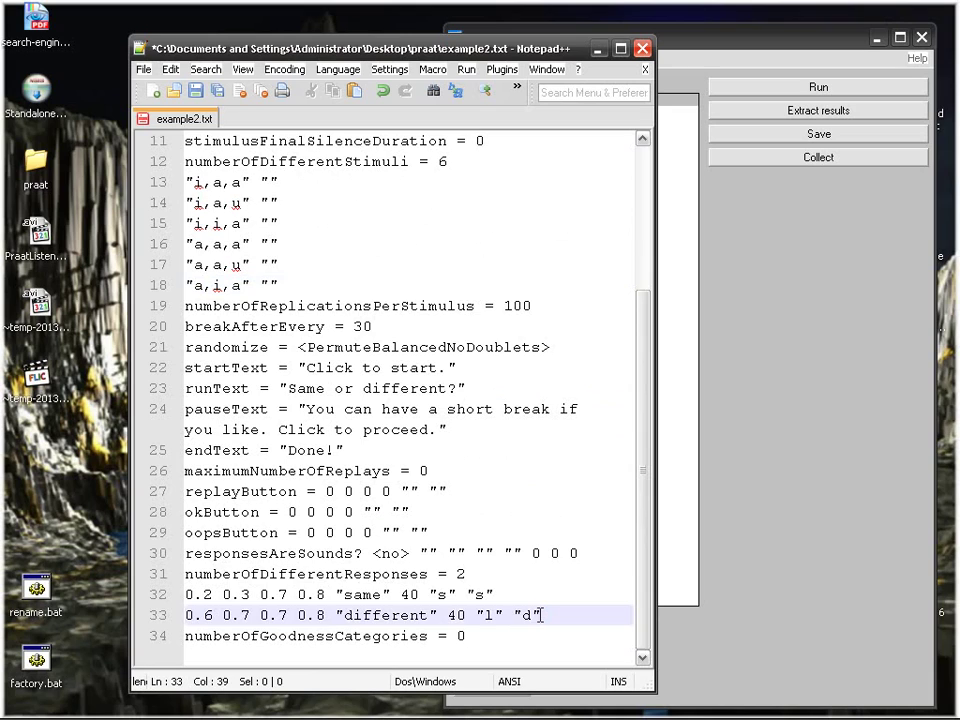
left_click_drag(555, 615, 171, 602)
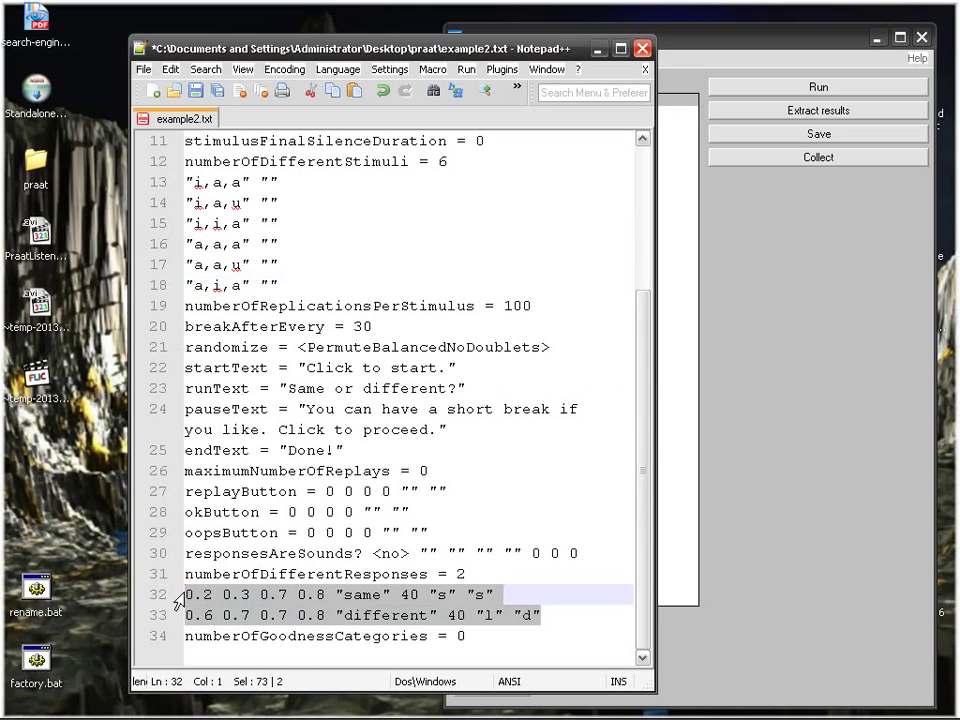
key("ctrl+v")
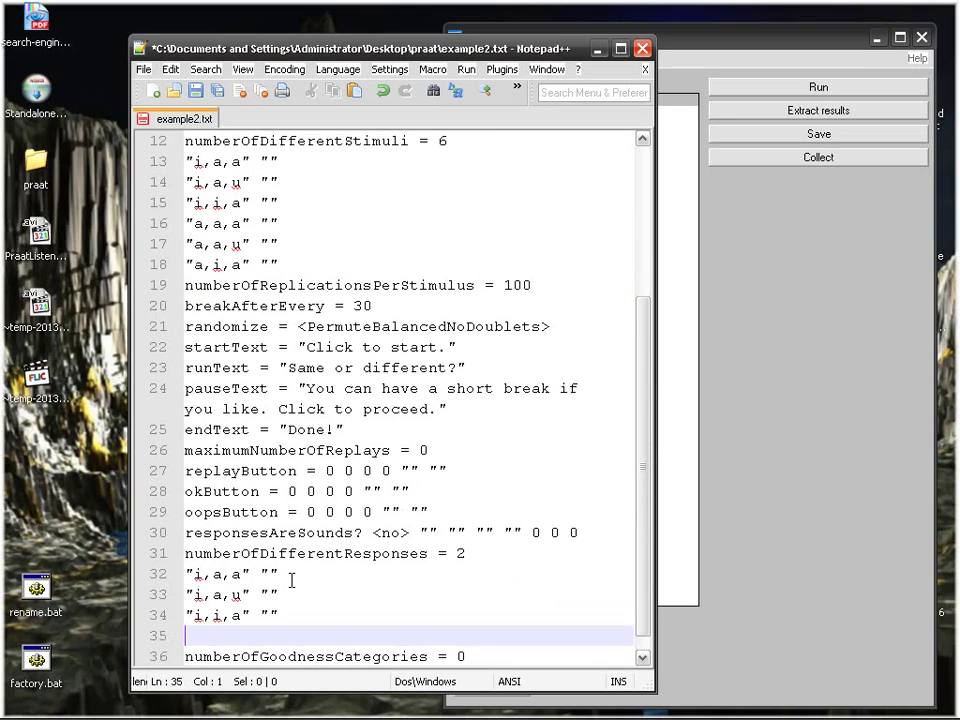
Step: Show the ExperimentMFC AXB discrimination manual page in Chrome and scroll down
left_click(280, 706)
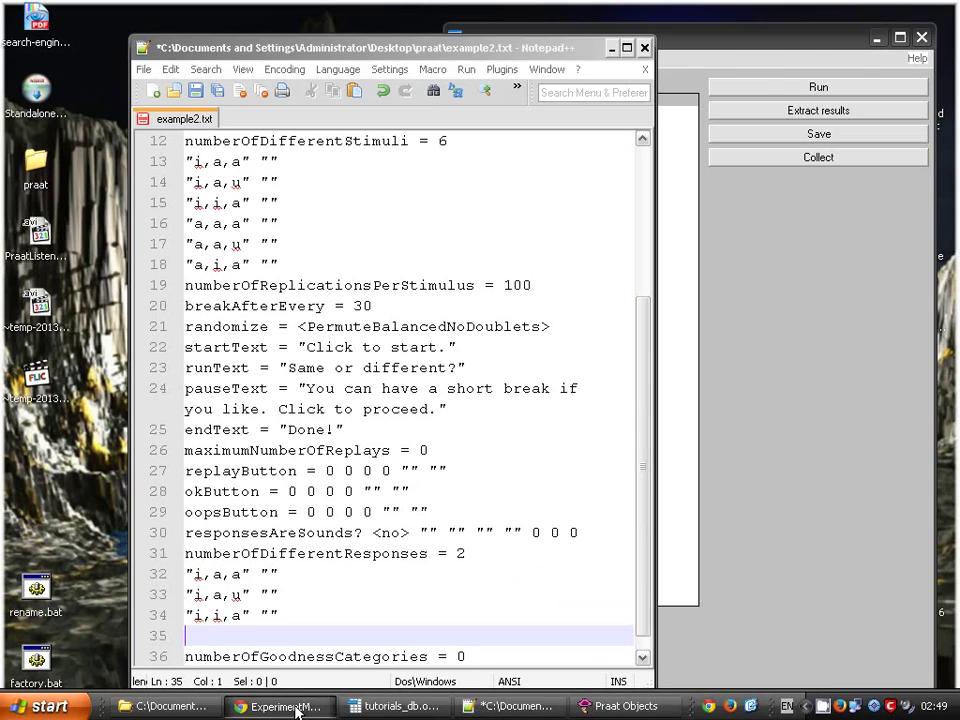
scroll(330, 560, "down", 2)
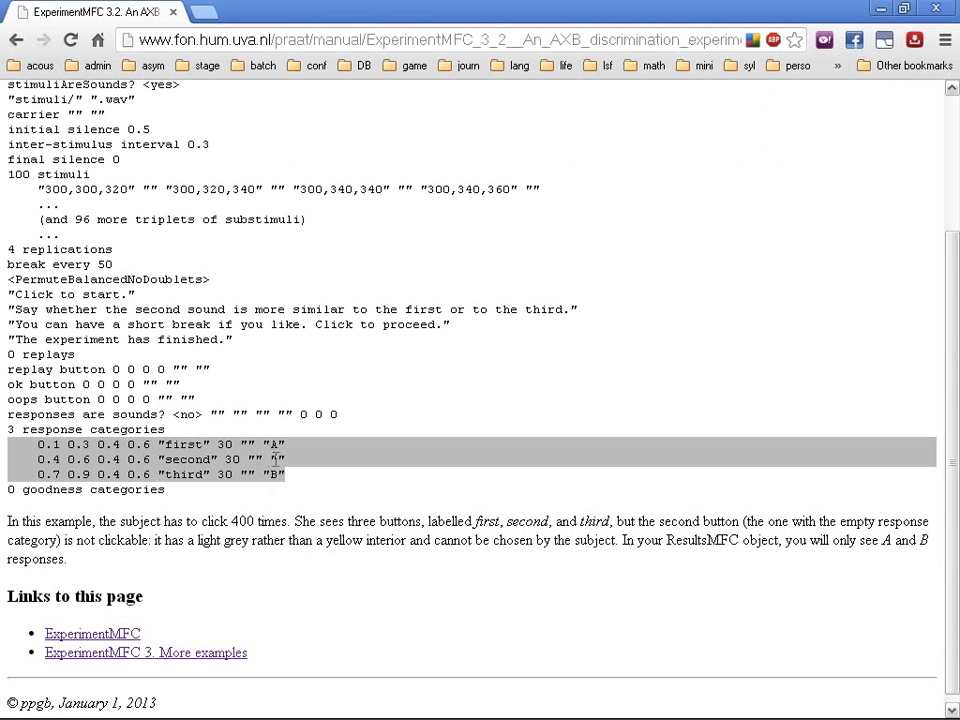
mouse_move(483, 713)
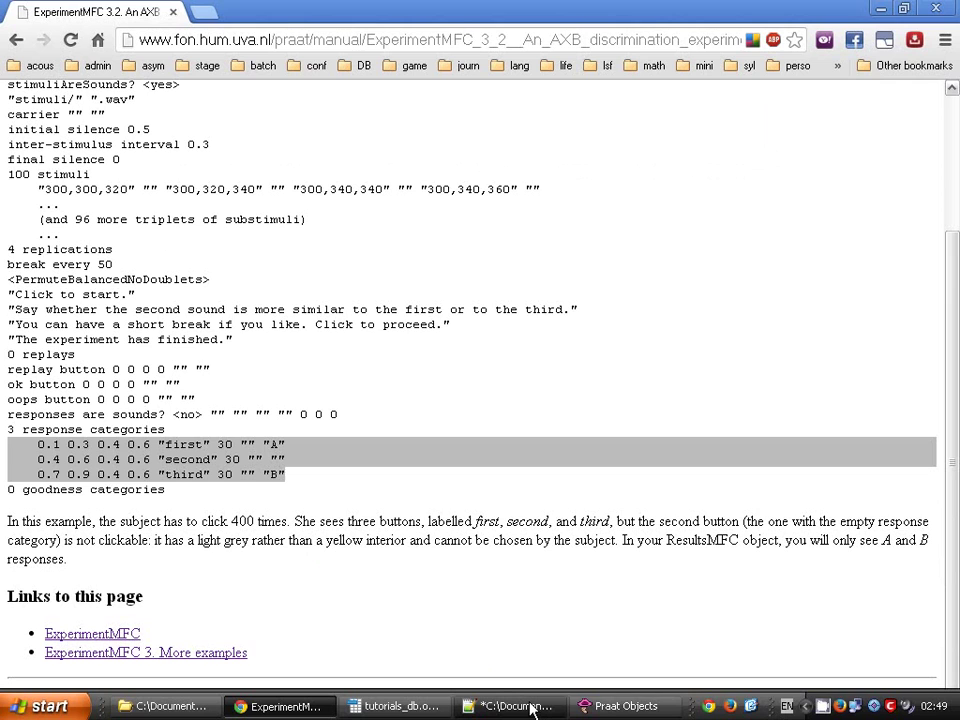
Step: Paste the manual's 'first' → A, 'second', 'third' → B response lines over lines 32–34 and save
left_click(530, 708)
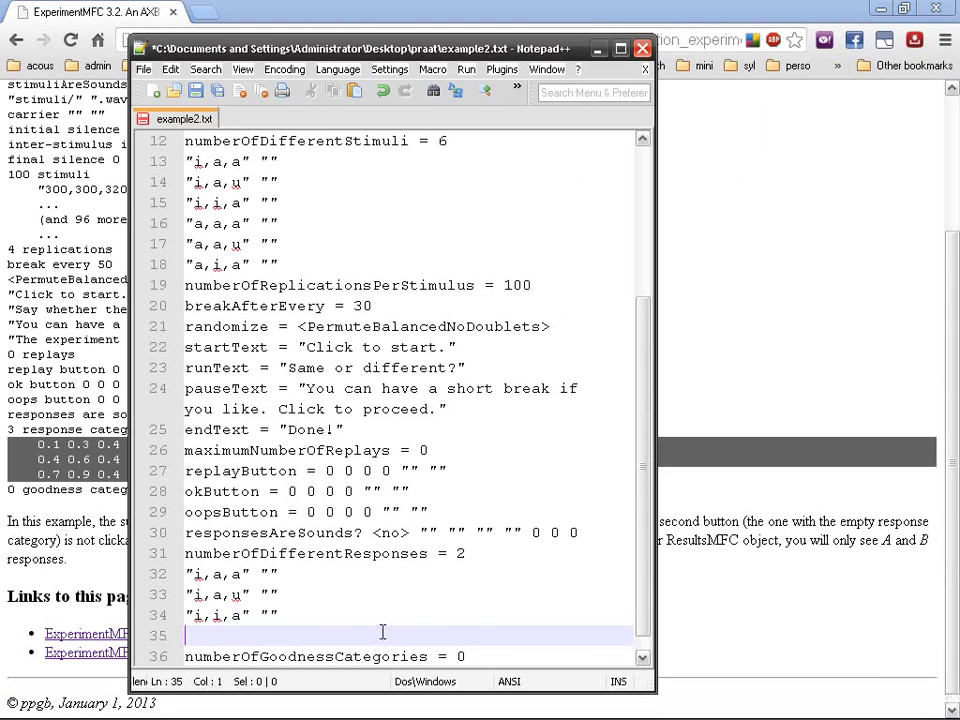
left_click_drag(381, 634, 170, 578)
type("0.1 0.3 0.4 0.6 \"first\" 30 \"\" \"A\"     0.4 0.6 0.4 0.6 \"second\" 30 \"\" \"\"     0.7 0.9 0.4 0.6 \"third\" 30 \"\" \"B\"")
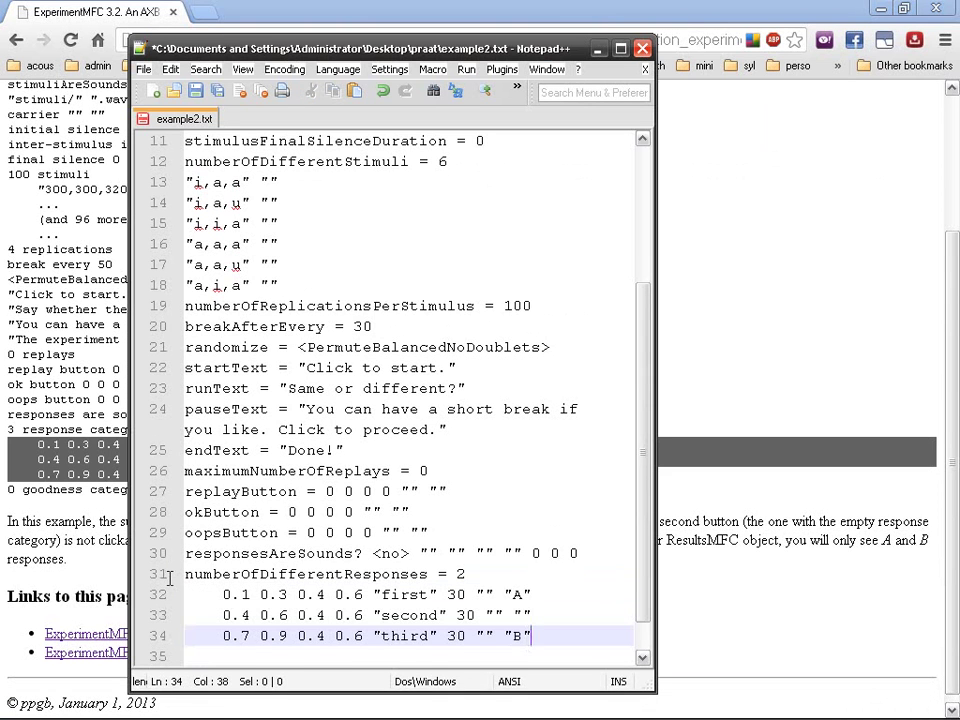
key("ctrl+s")
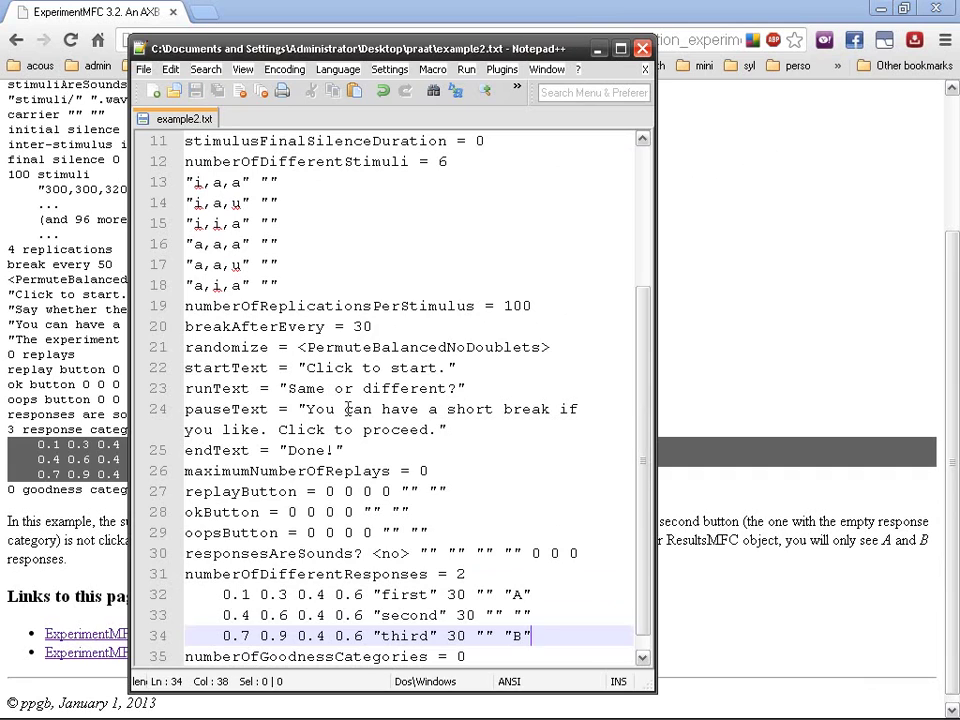
left_click(399, 590)
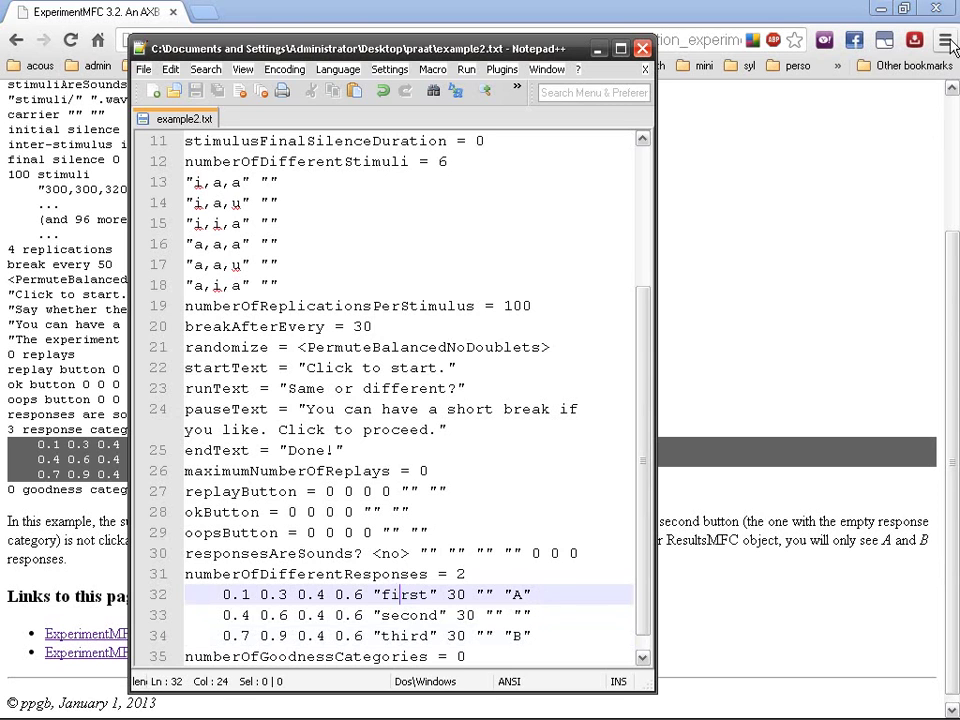
left_click(882, 9)
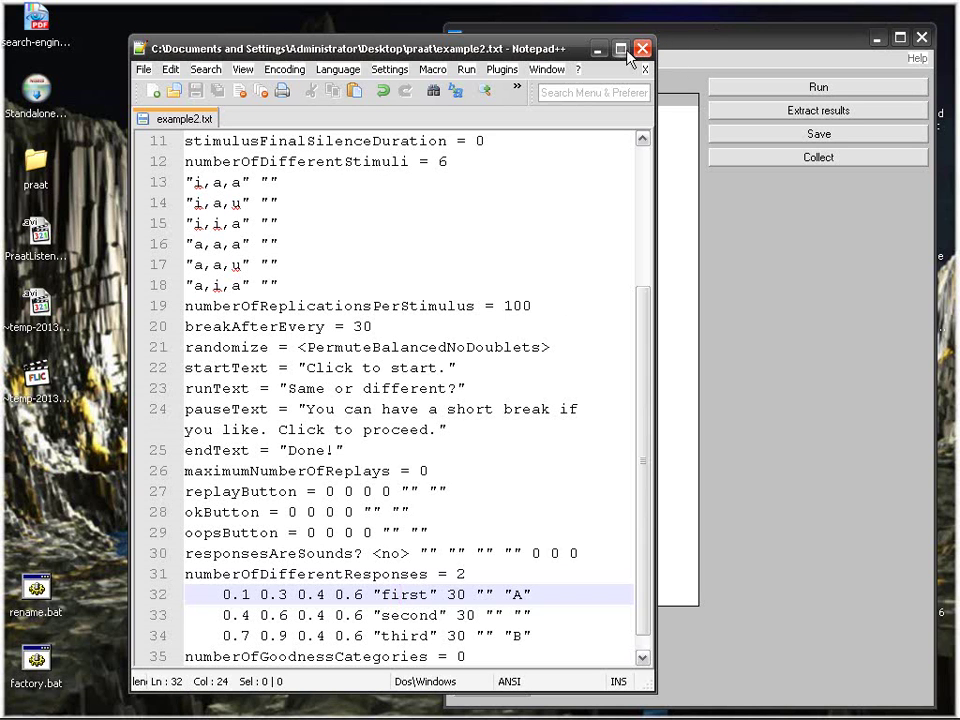
Step: Quit Praat, relaunch it with example2.txt, and start the experiment, which shows only two buttons
left_click_drag(629, 55, 543, 62)
left_click(921, 37)
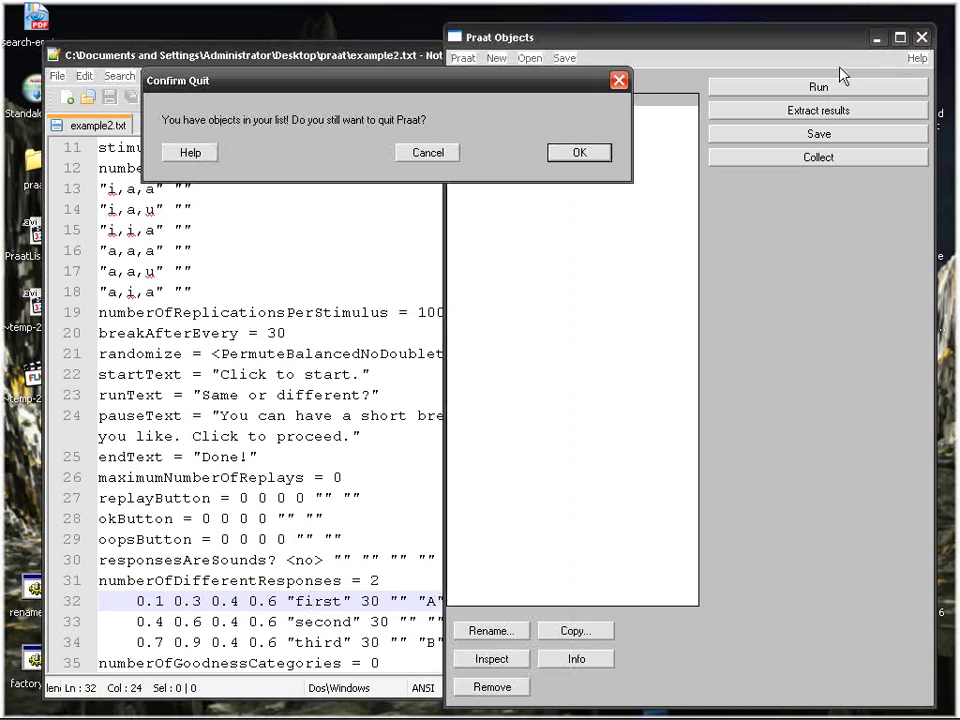
left_click(580, 152)
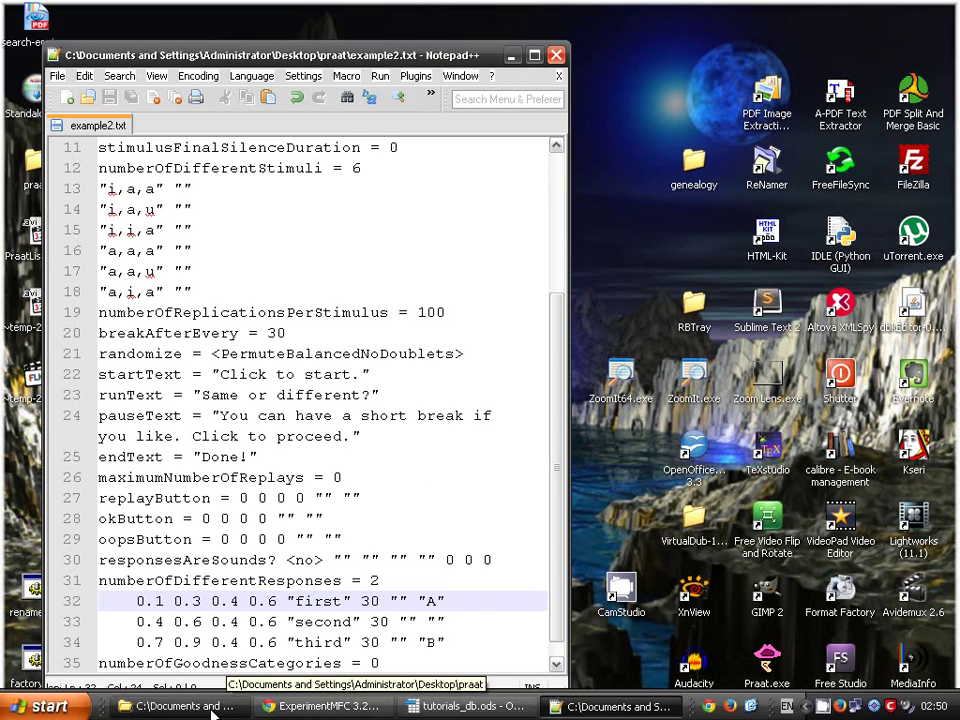
left_click(185, 706)
left_click_drag(185, 323, 777, 660)
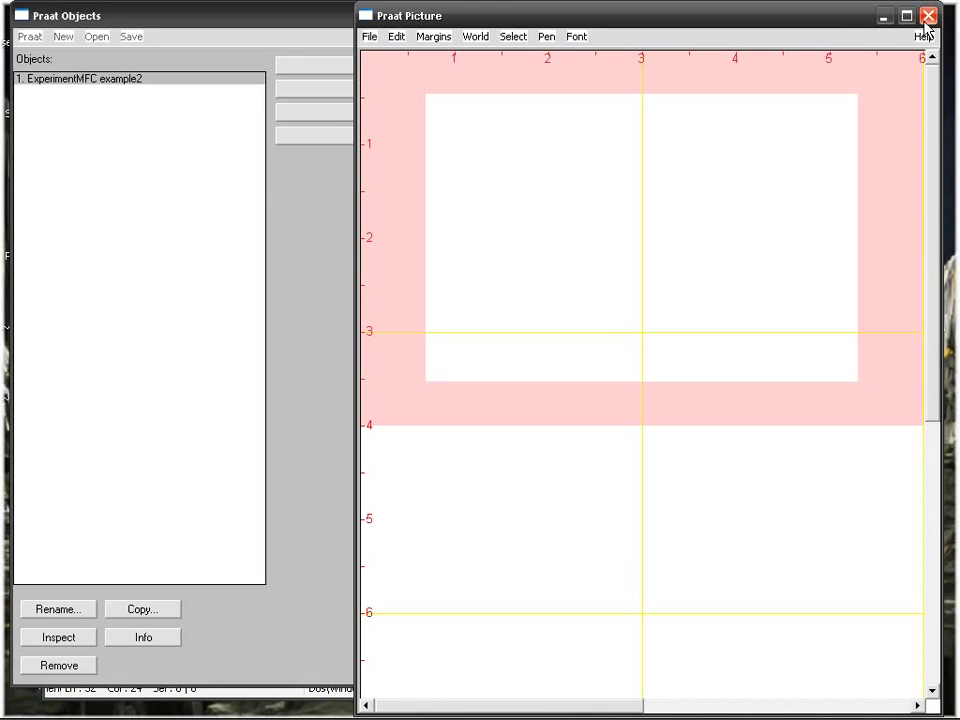
left_click(928, 16)
left_click(417, 68)
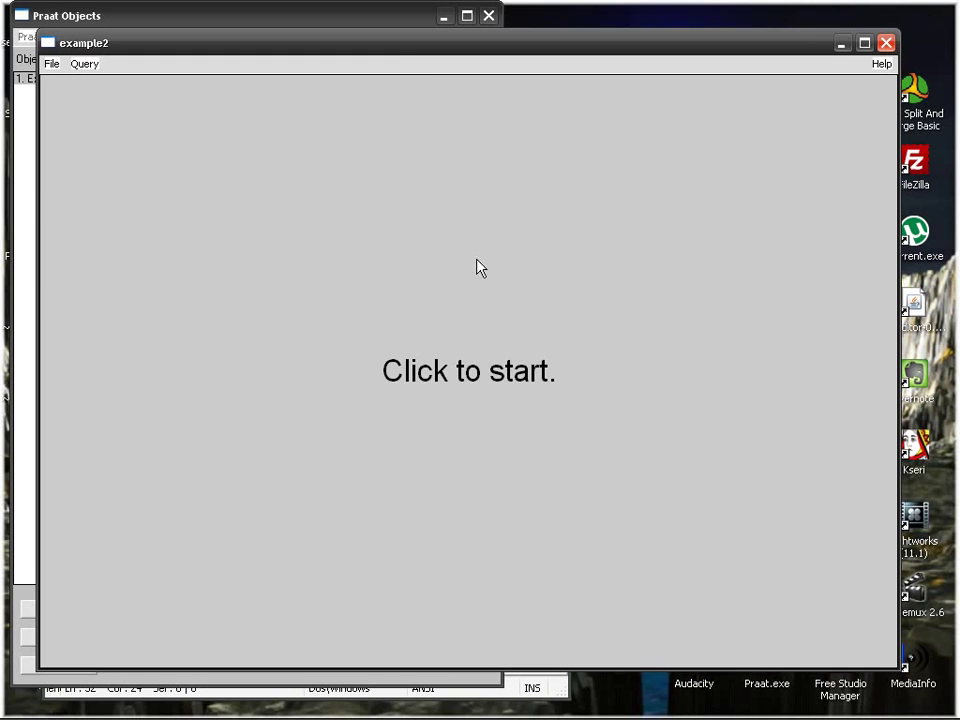
left_click(495, 366)
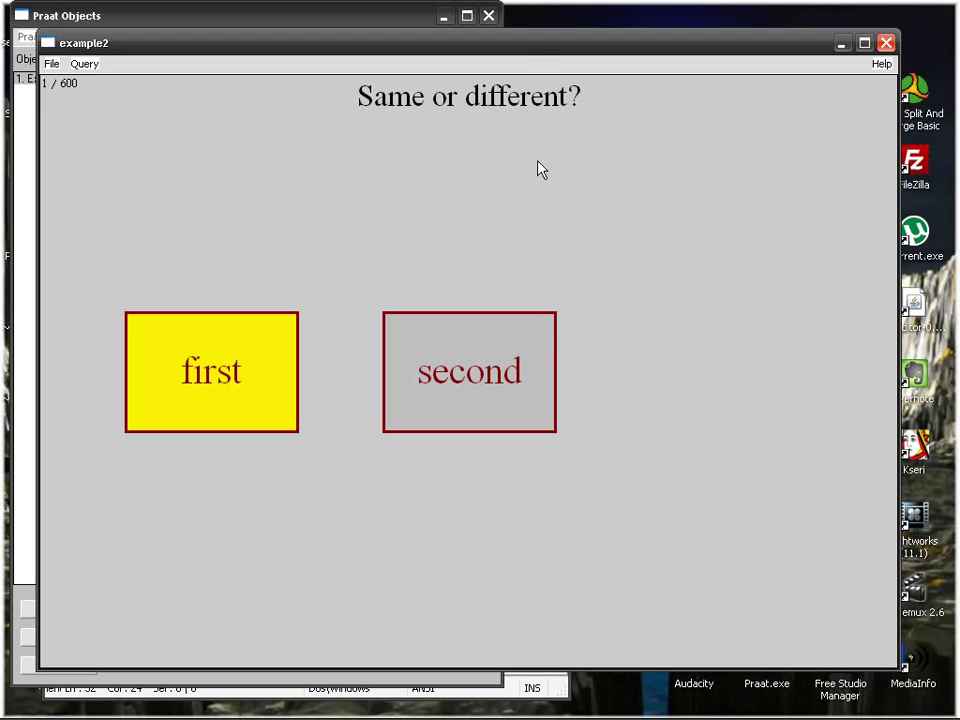
Step: Change numberOfDifferentResponses to 3 in example2.txt and save it
left_click_drag(521, 50, 663, 32)
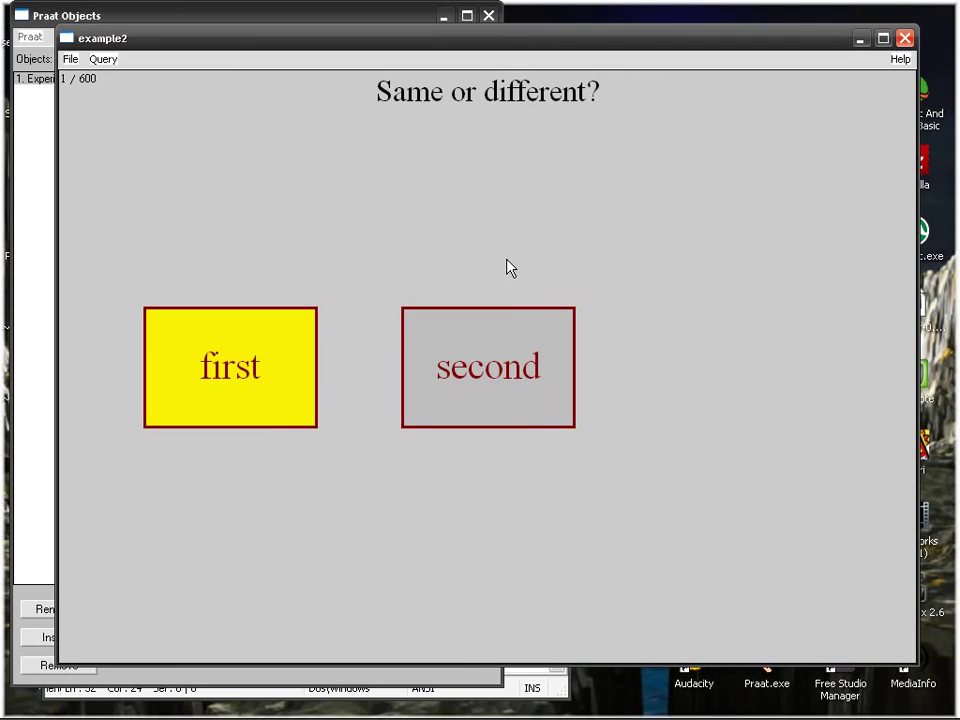
mouse_move(489, 713)
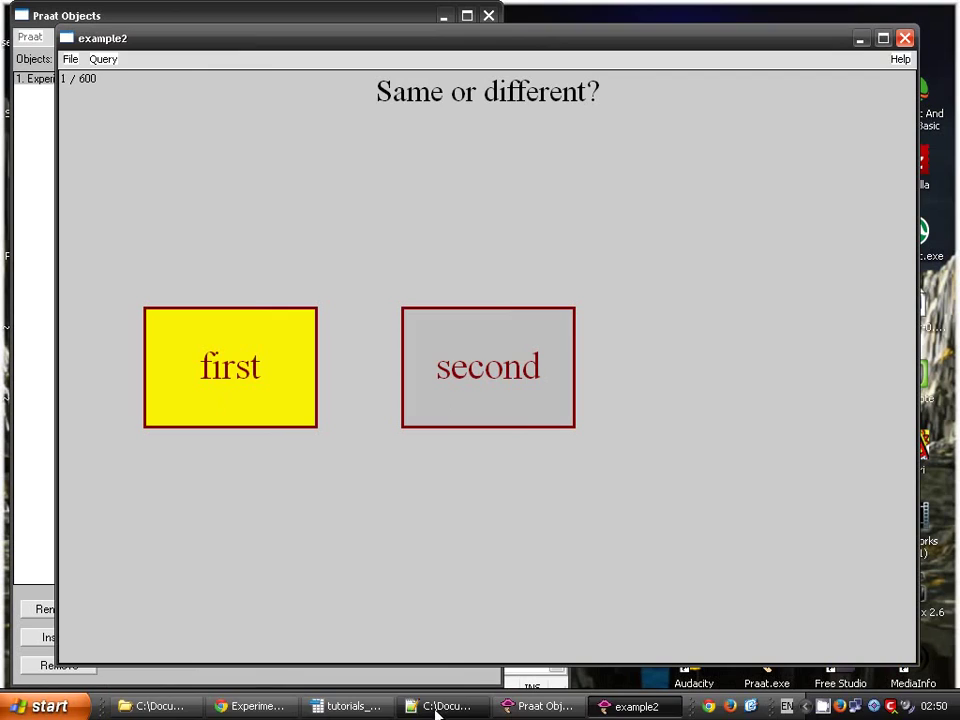
left_click(441, 708)
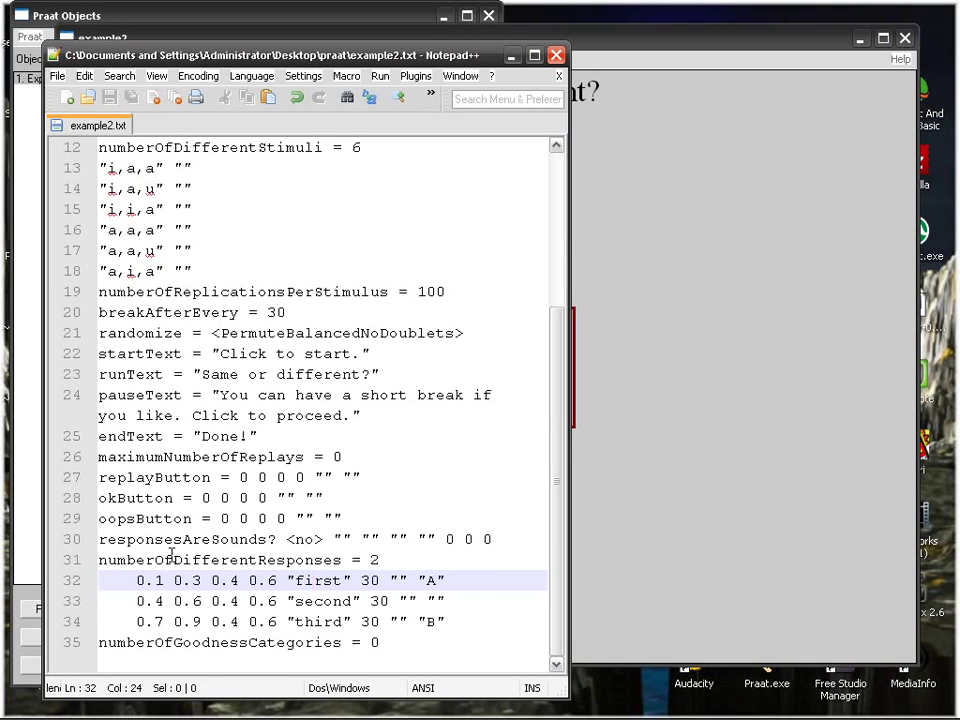
double_click(373, 560)
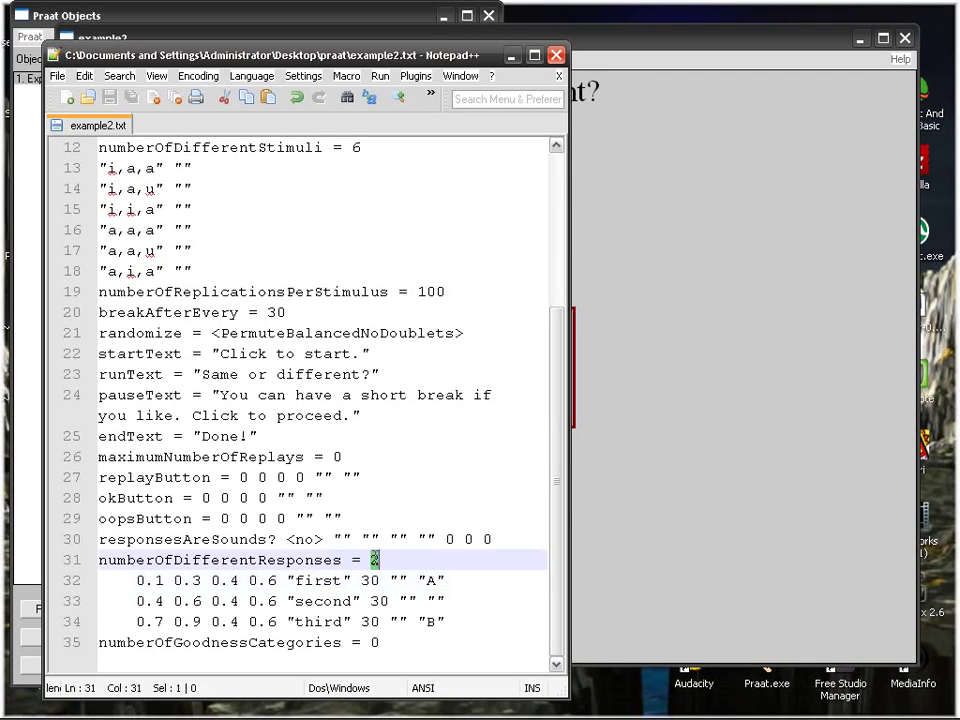
type("3")
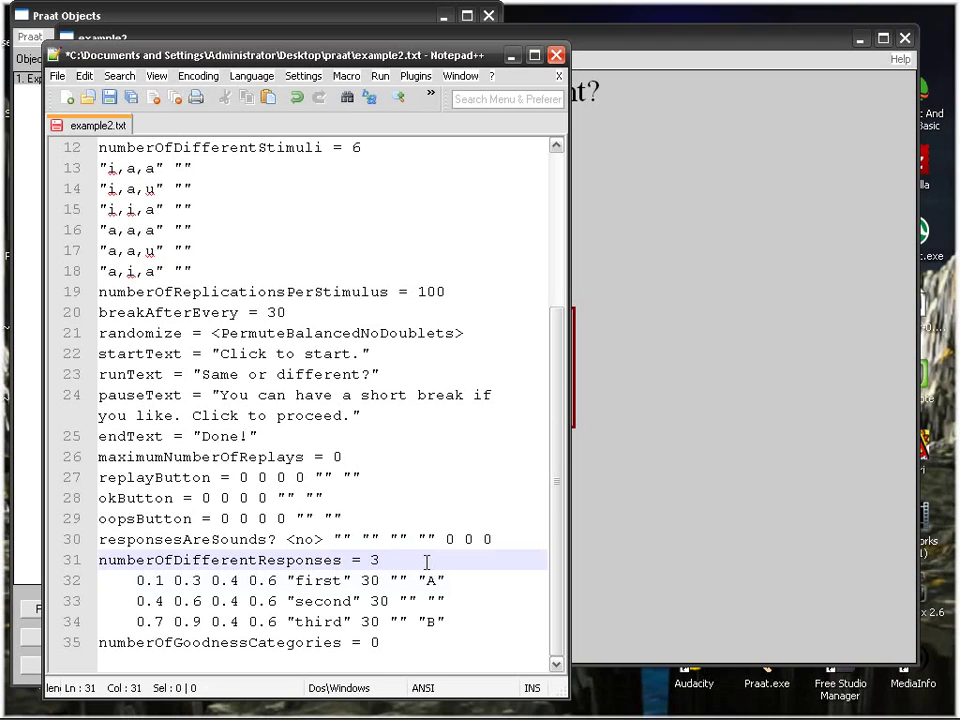
key("ctrl+s")
left_click(720, 71)
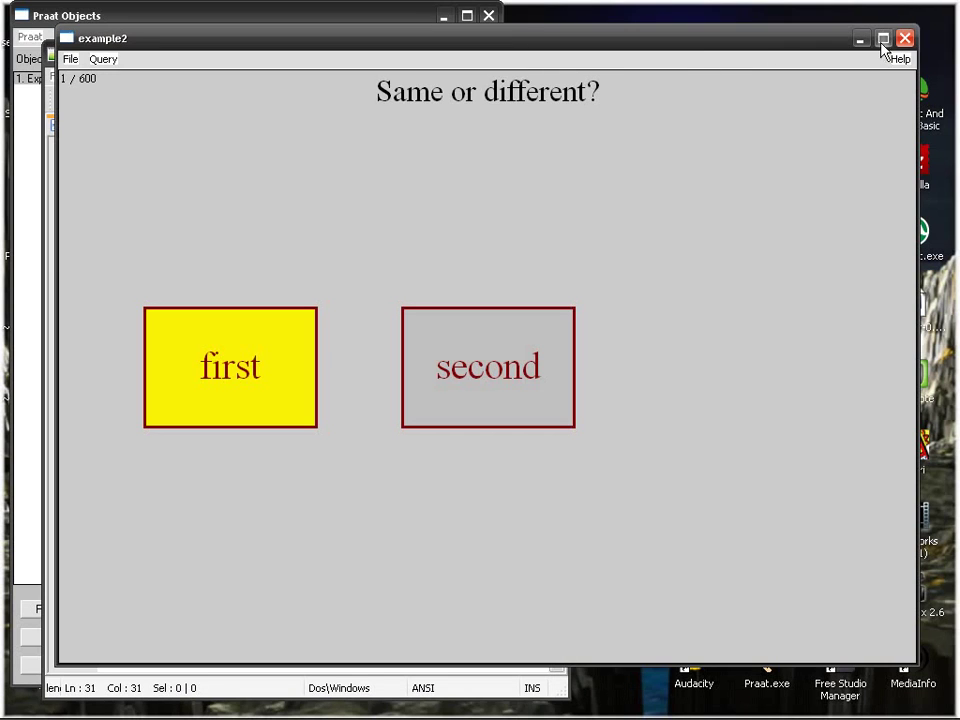
Step: Close the experiment, remove the old example2 object, re-read example2.txt, and run it
left_click(904, 38)
left_click(343, 18)
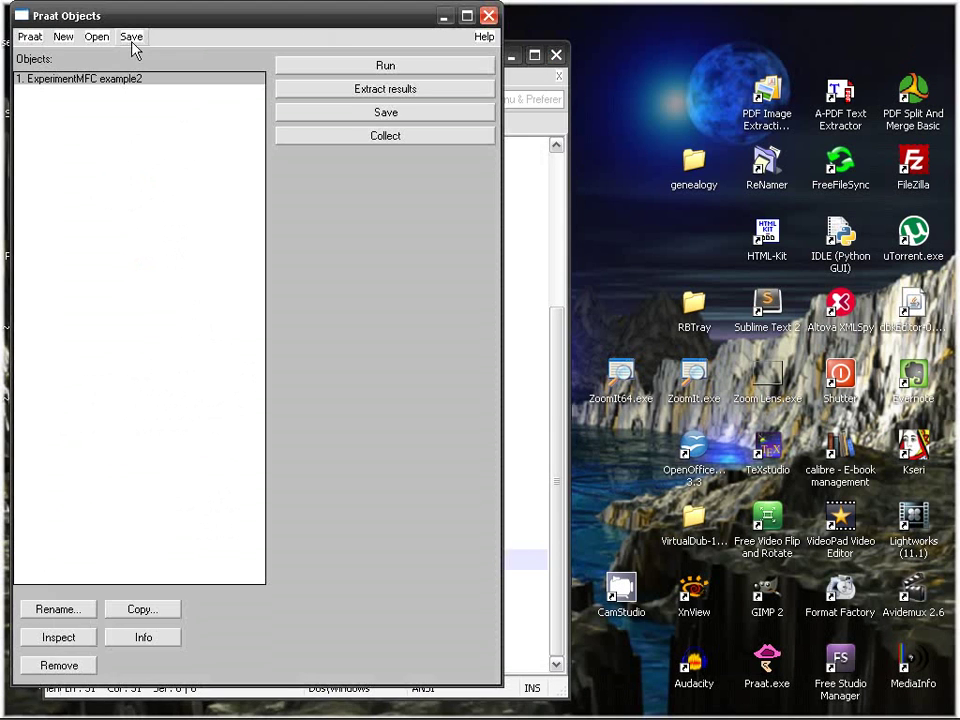
left_click(45, 664)
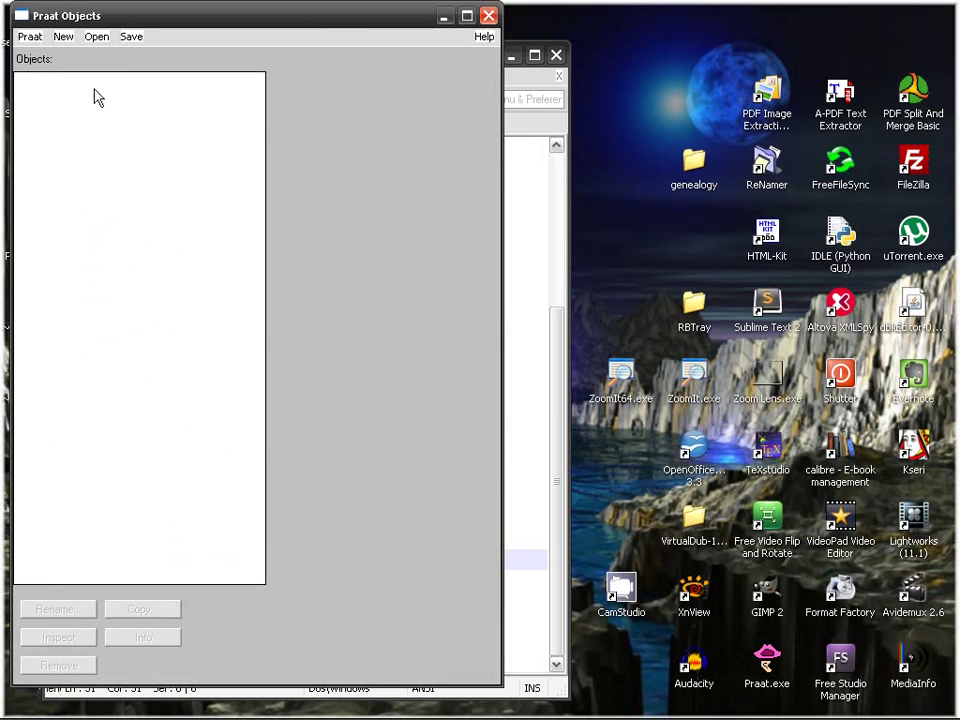
left_click(97, 40)
left_click(118, 58)
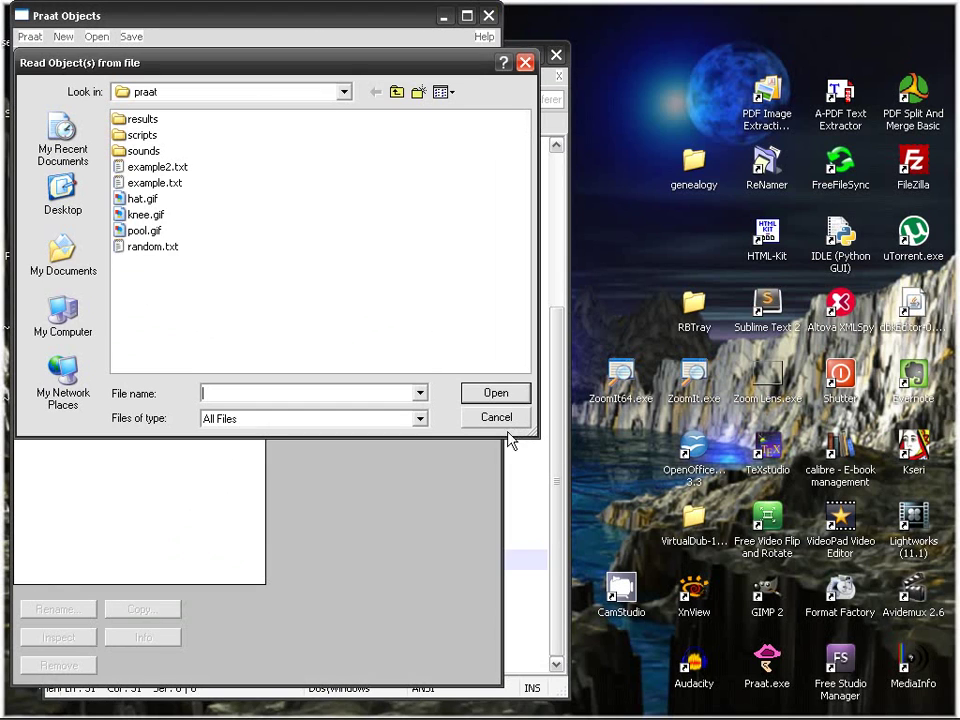
double_click(152, 167)
left_click(382, 64)
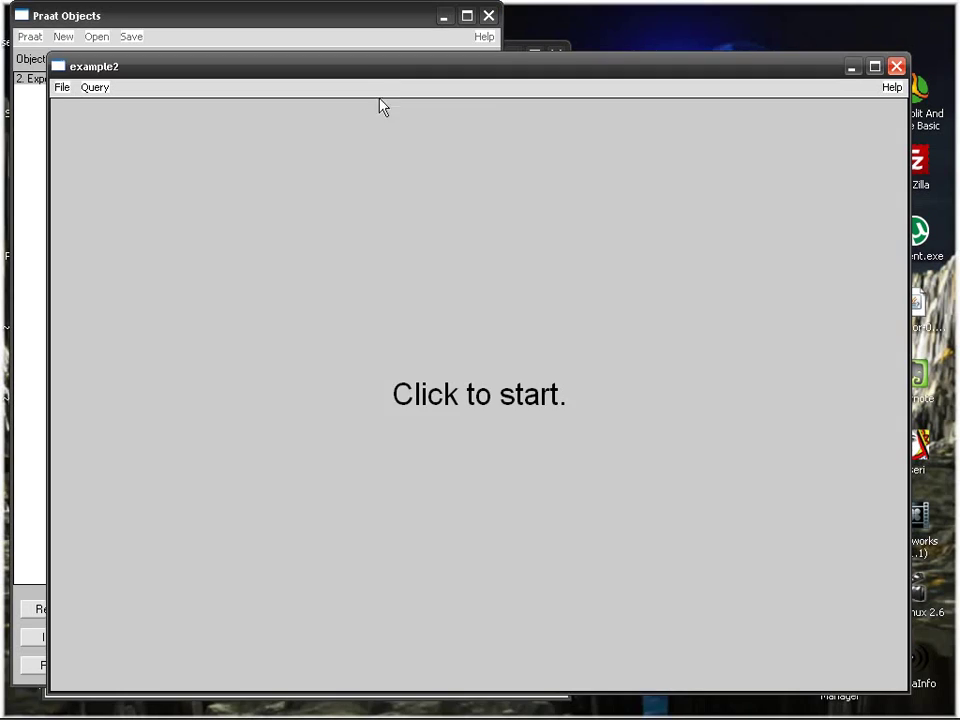
left_click(499, 395)
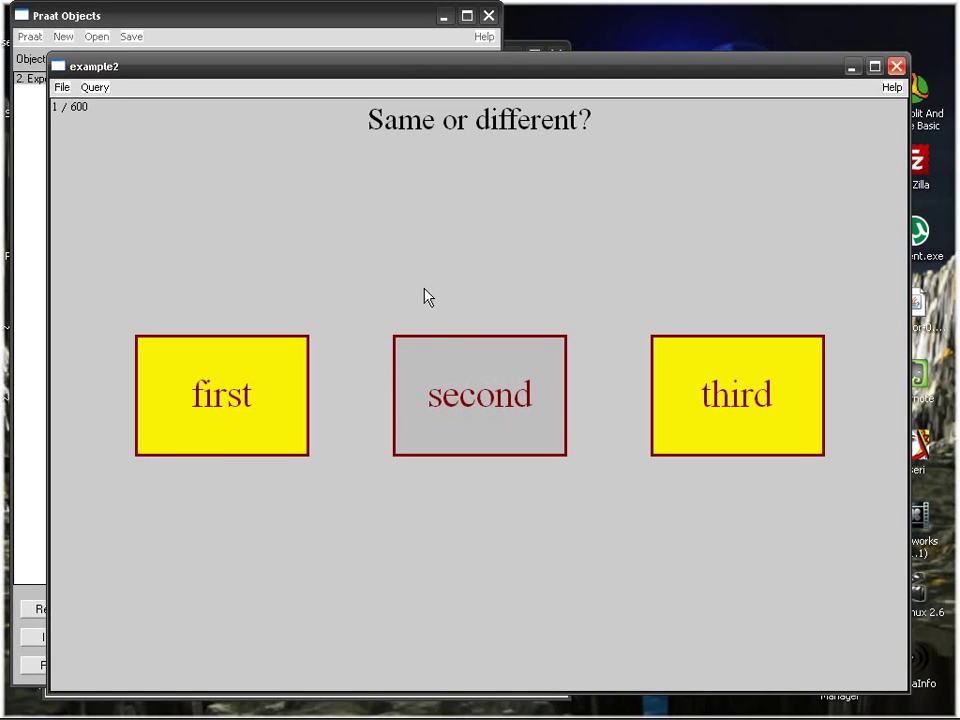